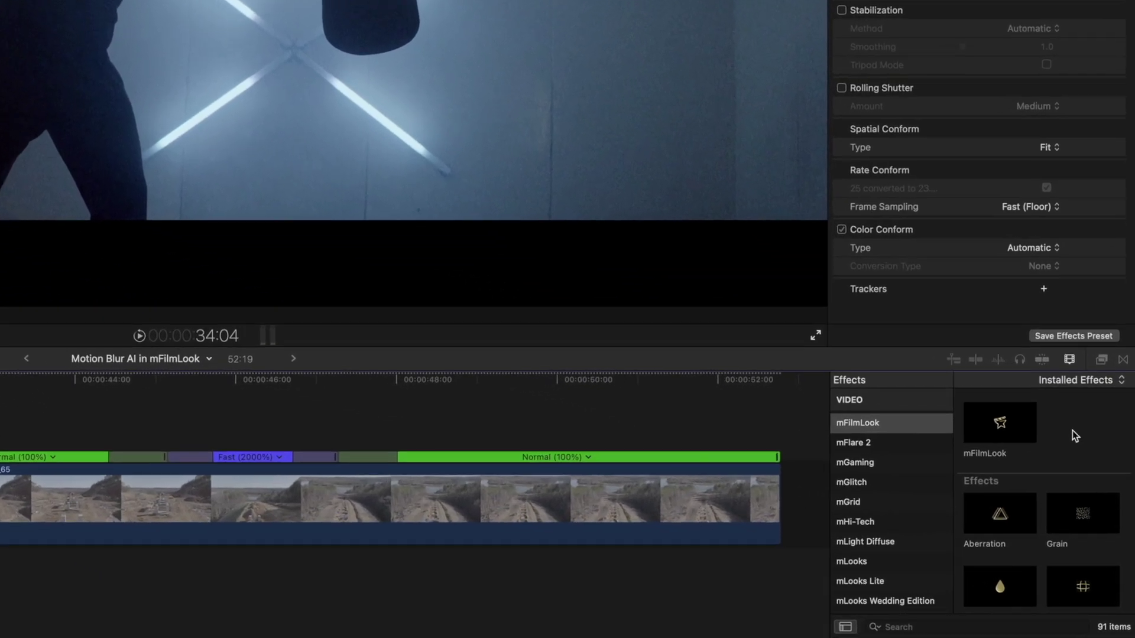
Scroll the mFilmLook effects thumbnails down until Motion Blur AI appears.
{"action": "scroll", "coordinate": [1049, 451], "scroll_direction": "down", "scroll_amount": 2}
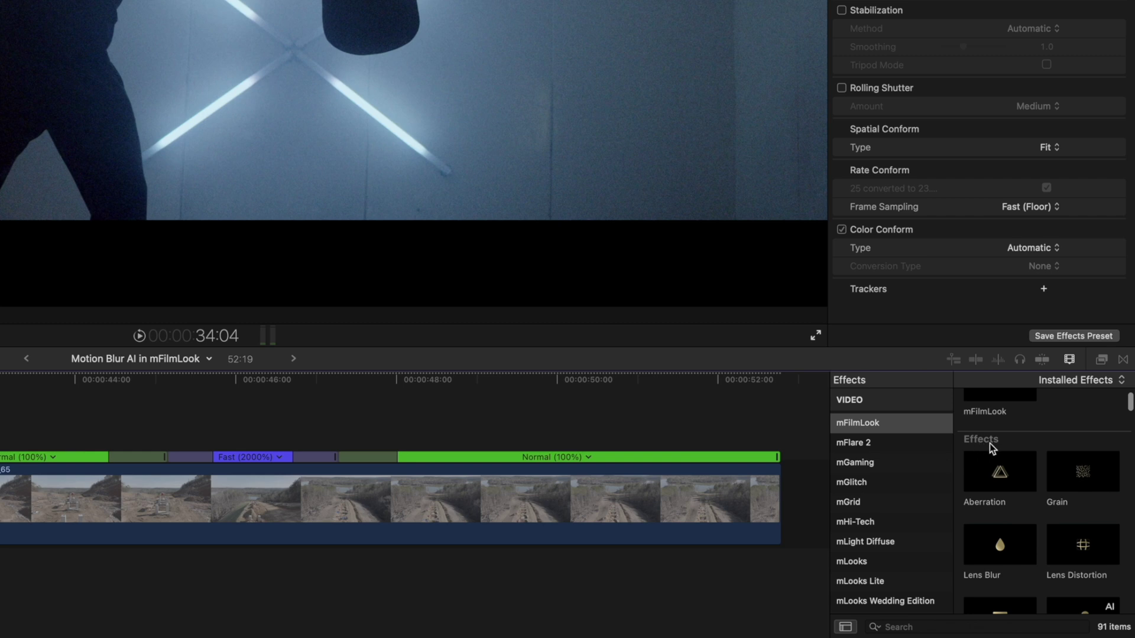
{"action": "scroll", "coordinate": [1044, 450], "scroll_direction": "up", "scroll_amount": 1}
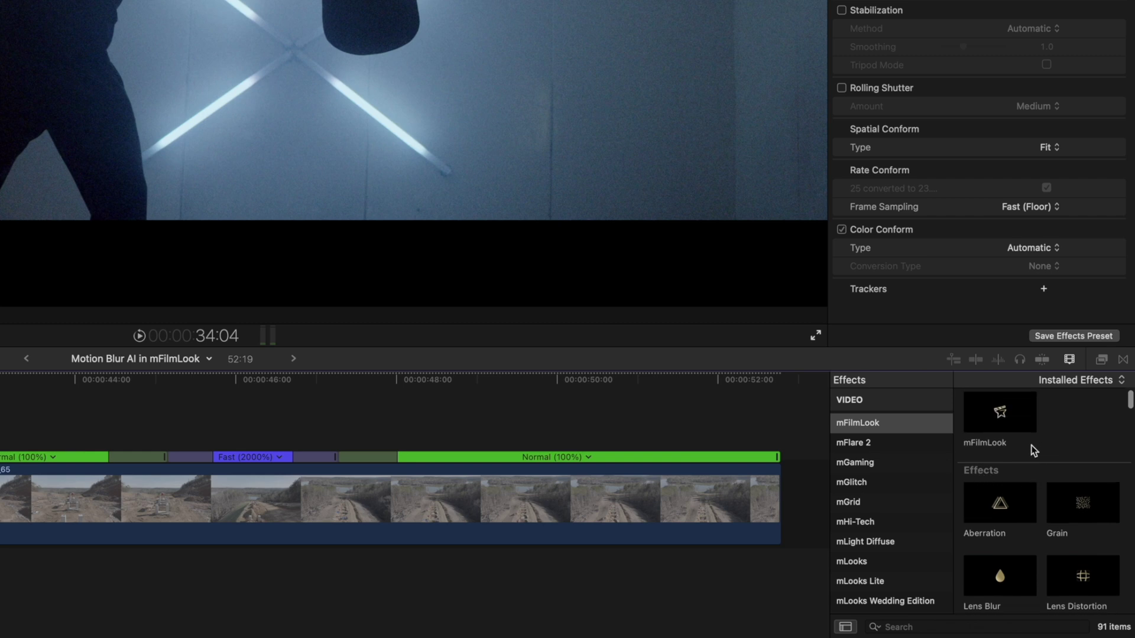
{"action": "scroll", "coordinate": [1046, 455], "scroll_direction": "down", "scroll_amount": 2}
{"action": "scroll", "coordinate": [1046, 458], "scroll_direction": "down", "scroll_amount": 1}
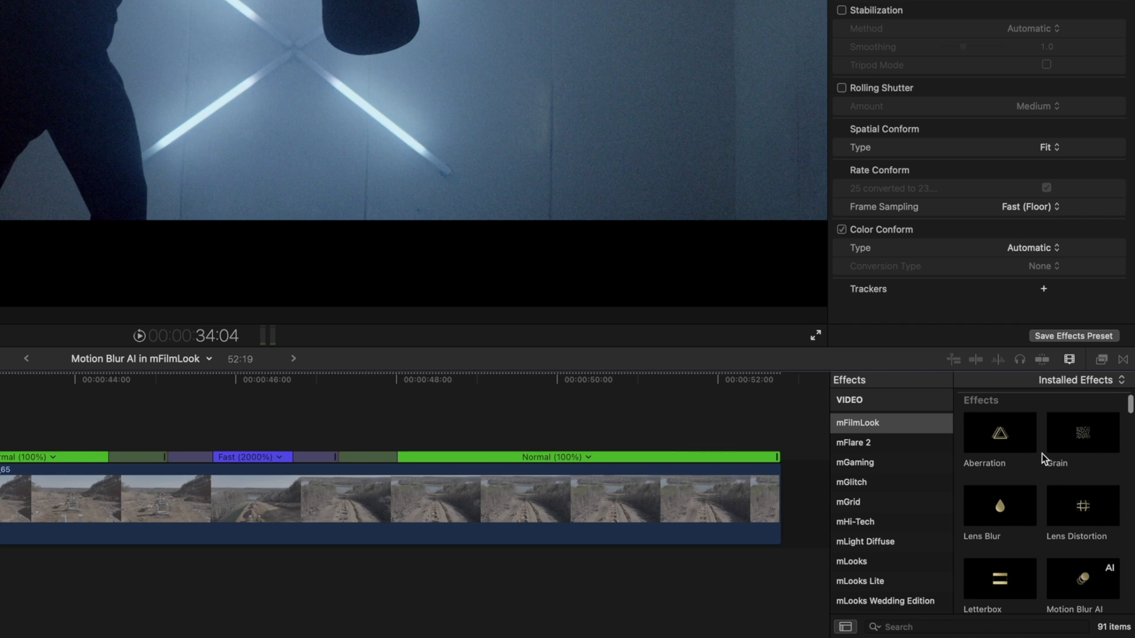
{"action": "scroll", "coordinate": [1042, 459], "scroll_direction": "down", "scroll_amount": 5}
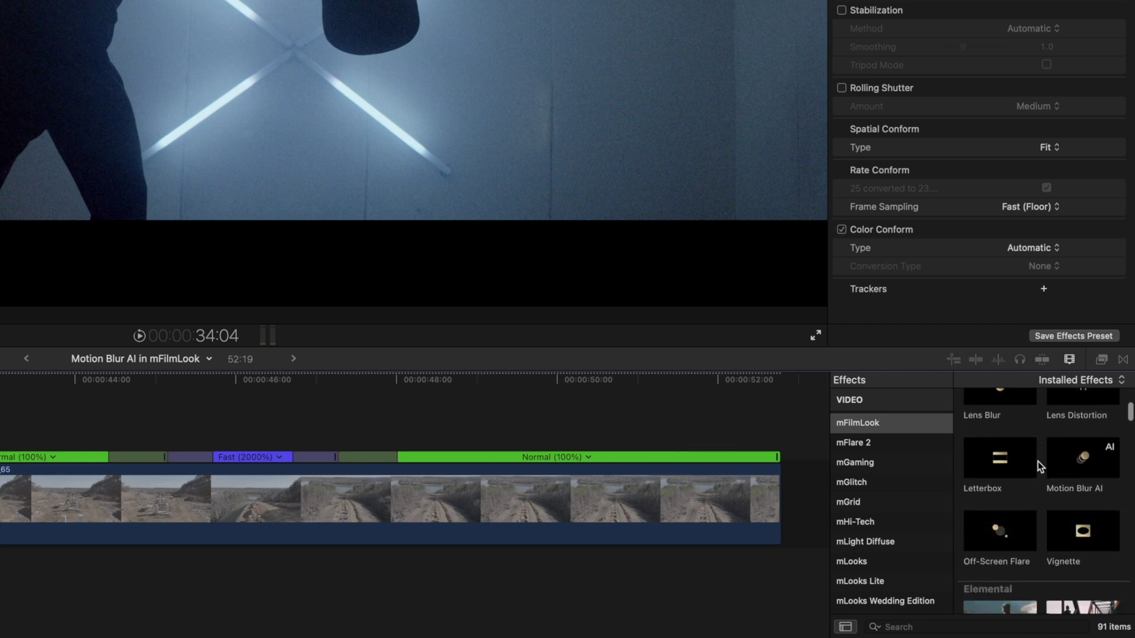
{"action": "scroll", "coordinate": [1040, 467], "scroll_direction": "down", "scroll_amount": 1}
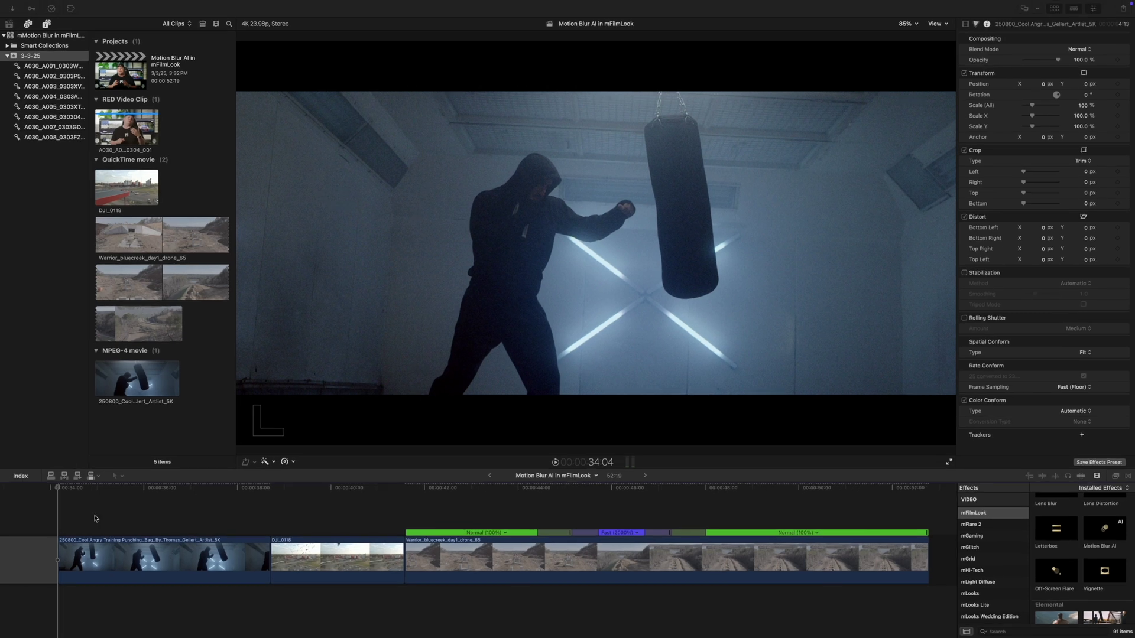
{"action": "left_click", "coordinate": [63, 490]}
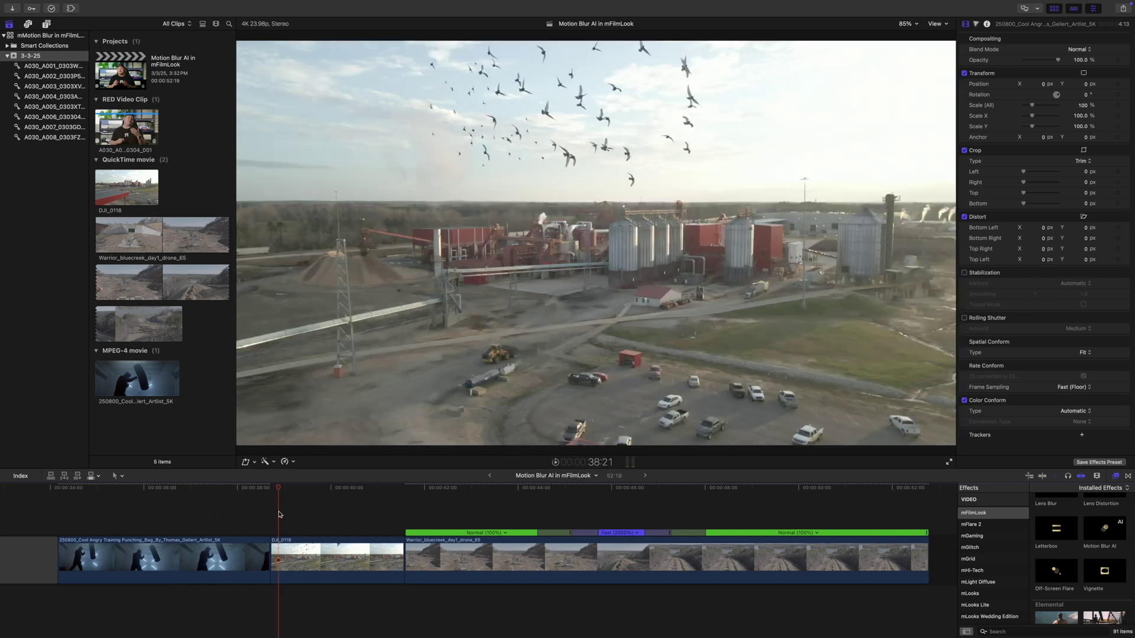
{"action": "key", "text": "l"}
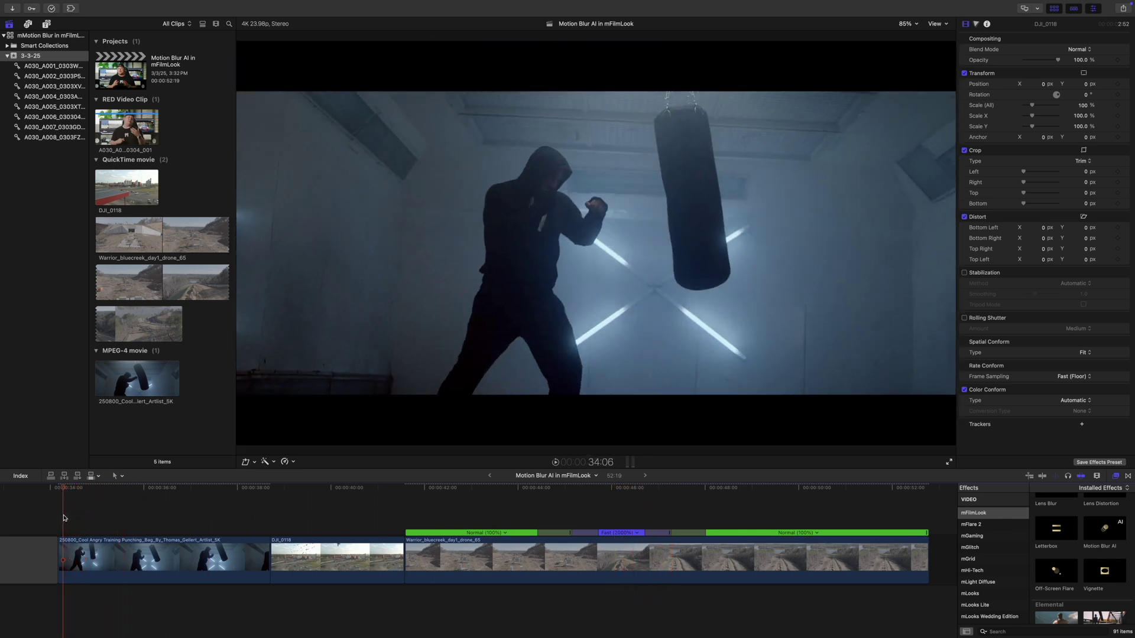
{"action": "left_click", "coordinate": [59, 556]}
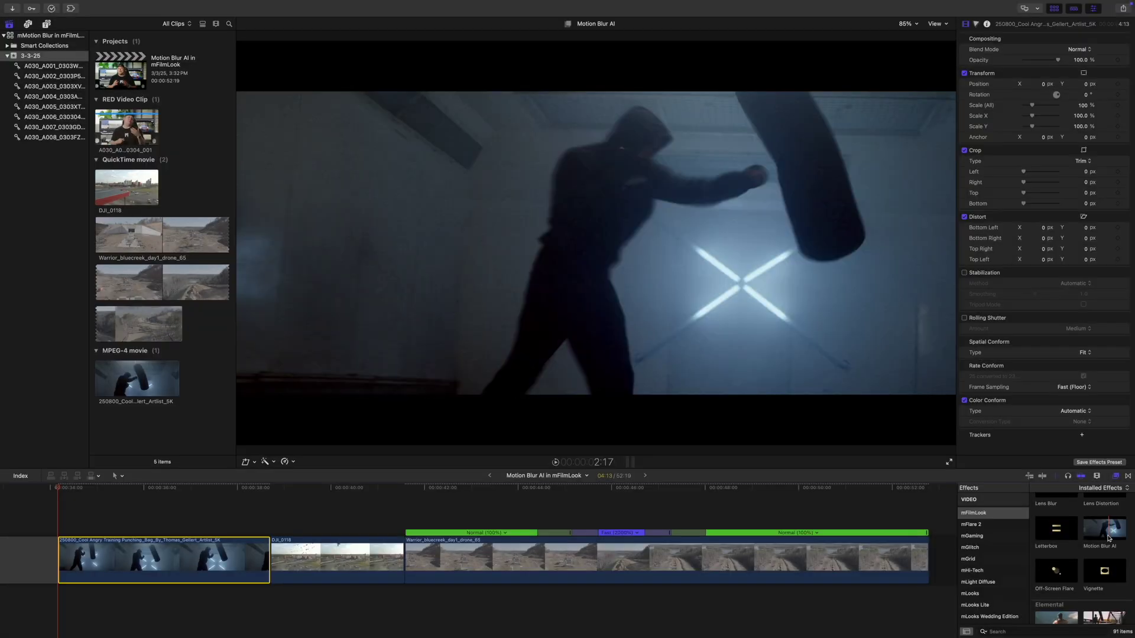
Drop Motion Blur AI onto the boxing clip and toggle the effect to compare.
{"action": "left_click_drag", "start_coordinate": [1109, 538], "coordinate": [160, 552]}
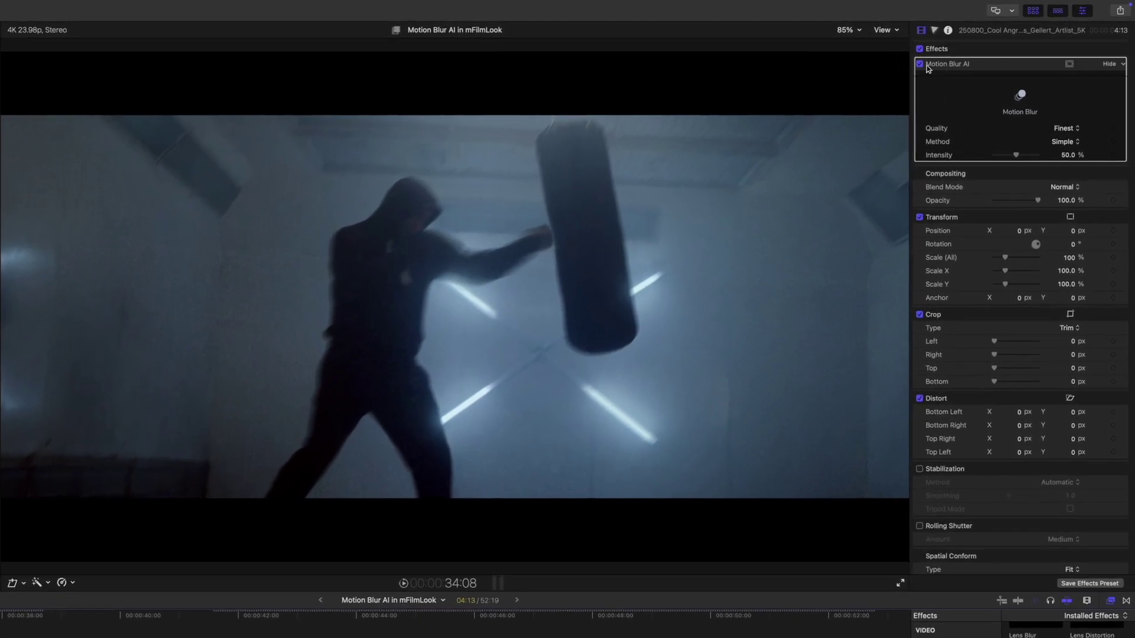
{"action": "left_click", "coordinate": [920, 64]}
Try the Shutter Speed and Shutter Angle blur methods on the boxing clip.
{"action": "left_click", "coordinate": [1072, 143]}
{"action": "left_click", "coordinate": [1095, 155]}
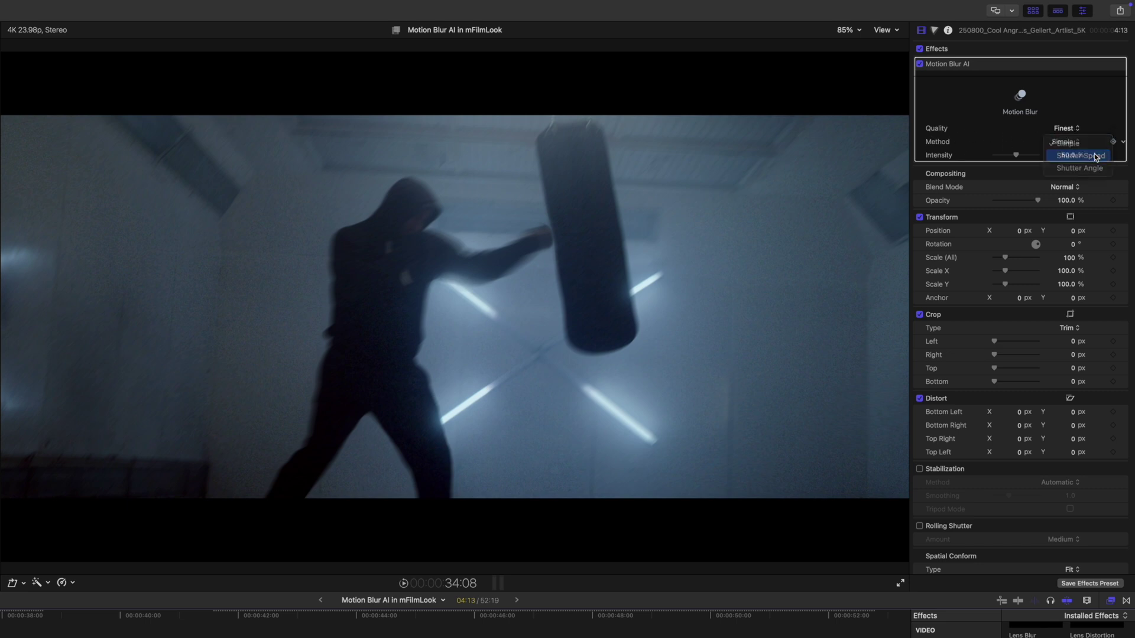
{"action": "left_click", "coordinate": [1066, 145]}
{"action": "left_click", "coordinate": [1097, 155]}
{"action": "left_click", "coordinate": [1069, 147]}
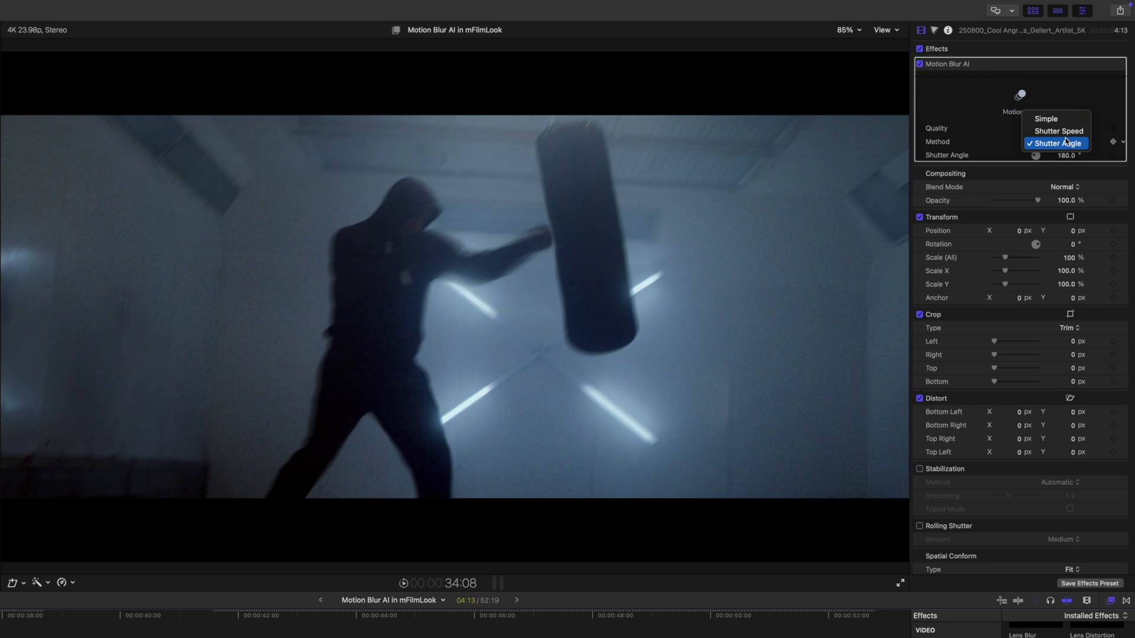
{"action": "left_click", "coordinate": [1066, 141]}
{"action": "left_click", "coordinate": [1067, 144]}
{"action": "left_click", "coordinate": [1064, 133]}
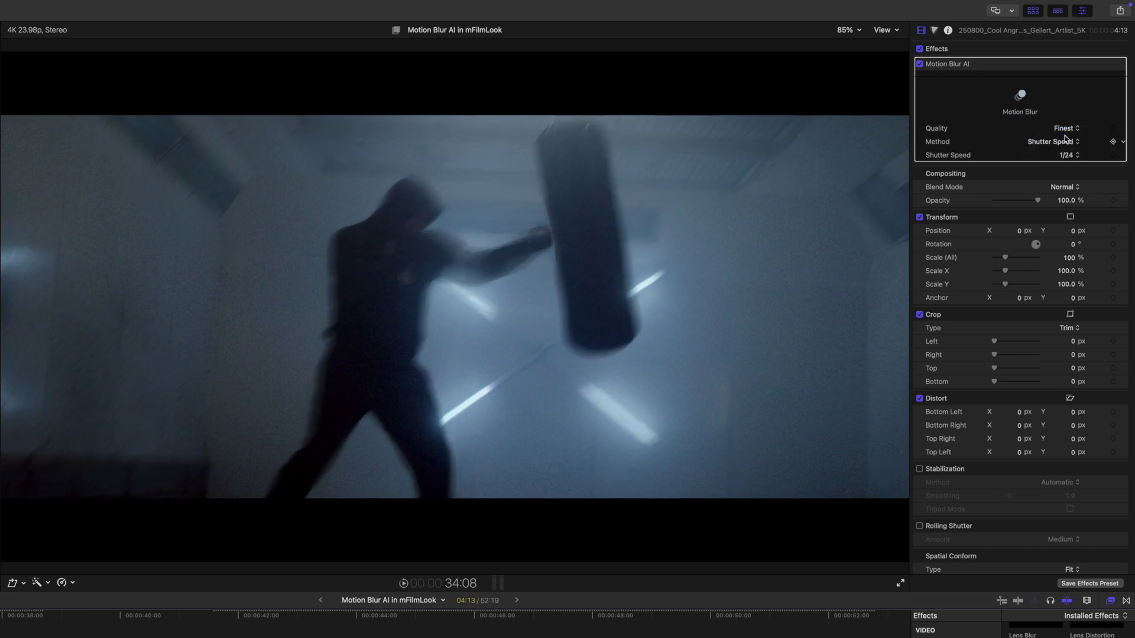
{"action": "left_click", "coordinate": [1068, 156]}
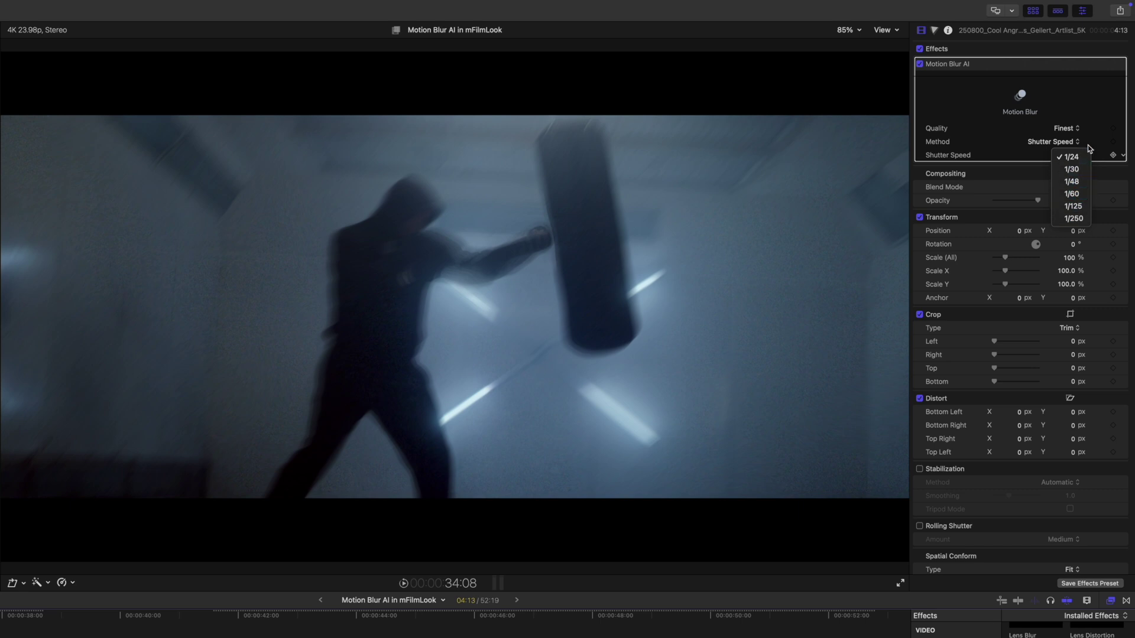
Set the blur method back to Simple and lower Intensity to 39.09%.
{"action": "left_click", "coordinate": [1087, 144]}
{"action": "left_click", "coordinate": [1061, 142]}
{"action": "left_click", "coordinate": [1055, 129]}
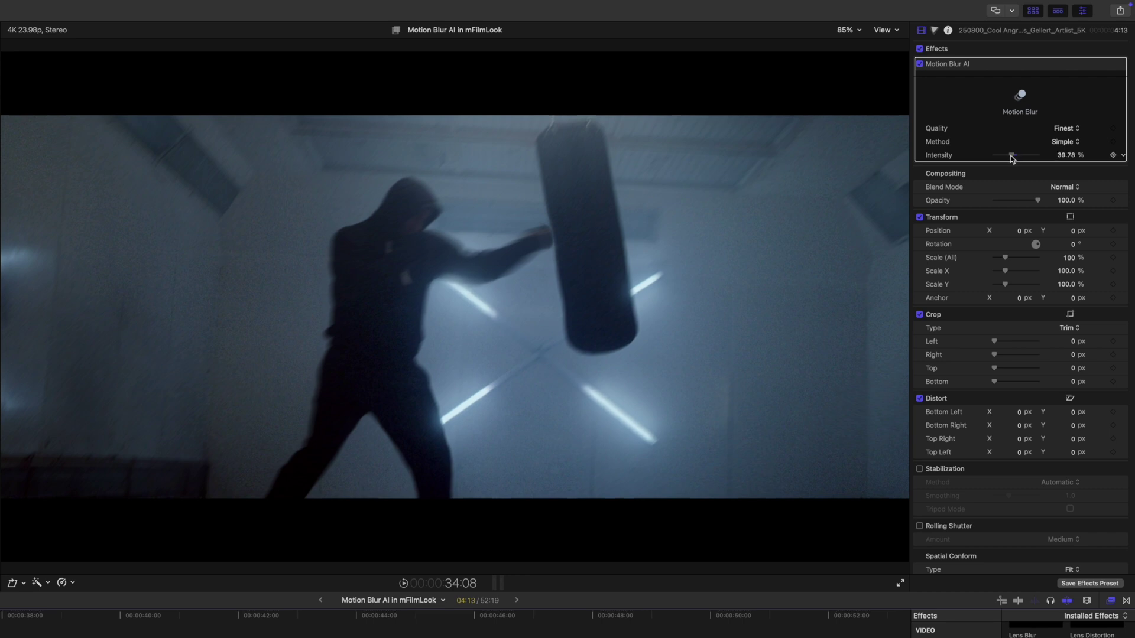
{"action": "mouse_move", "coordinate": [1009, 155]}
{"action": "left_mouse_down"}
{"action": "mouse_move", "coordinate": [997, 156]}
{"action": "mouse_move", "coordinate": [1038, 159]}
{"action": "mouse_move", "coordinate": [990, 160]}
{"action": "mouse_move", "coordinate": [1008, 161]}
{"action": "left_mouse_up"}
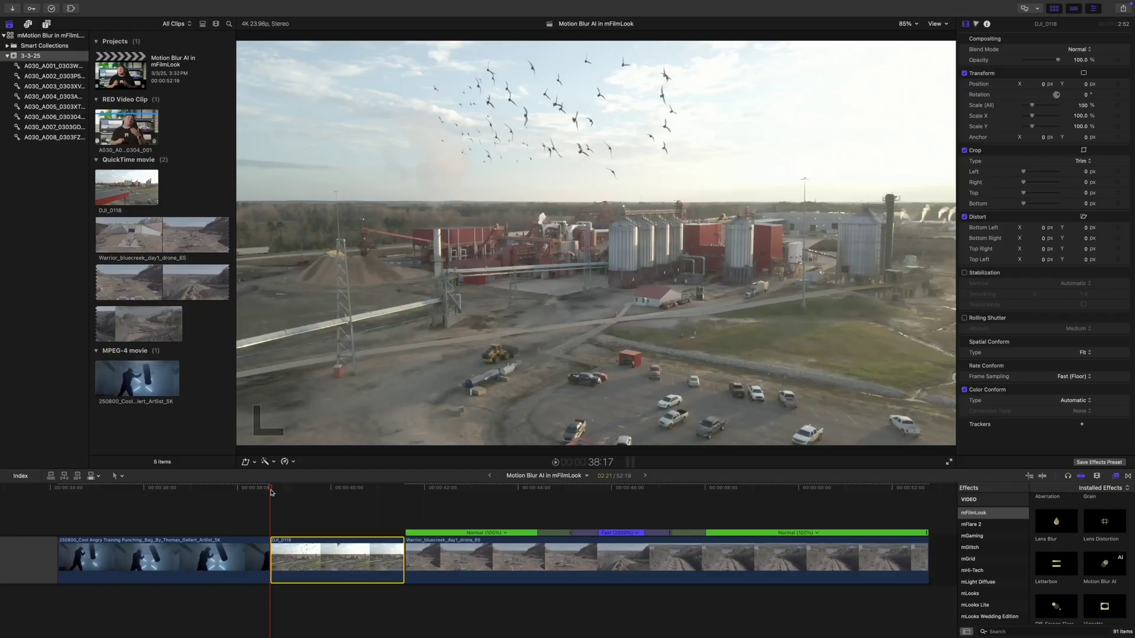
Scrub into the DJI_0118 bird footage and drop Motion Blur AI onto that clip.
{"action": "left_click_drag", "start_coordinate": [272, 493], "coordinate": [296, 499]}
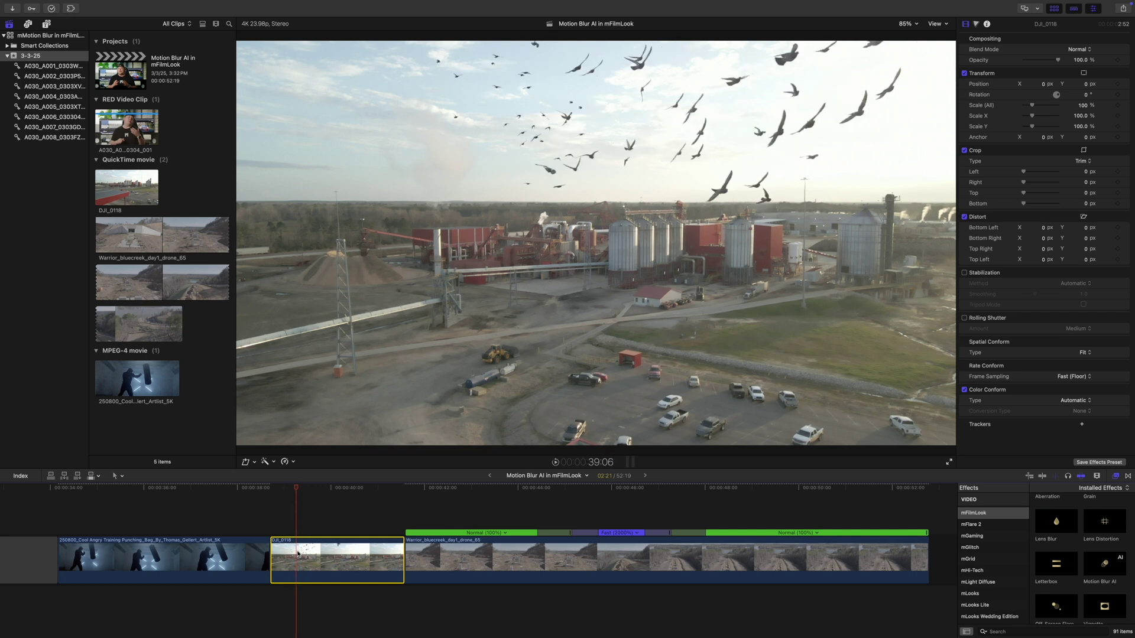
{"action": "left_click_drag", "start_coordinate": [295, 498], "coordinate": [296, 499]}
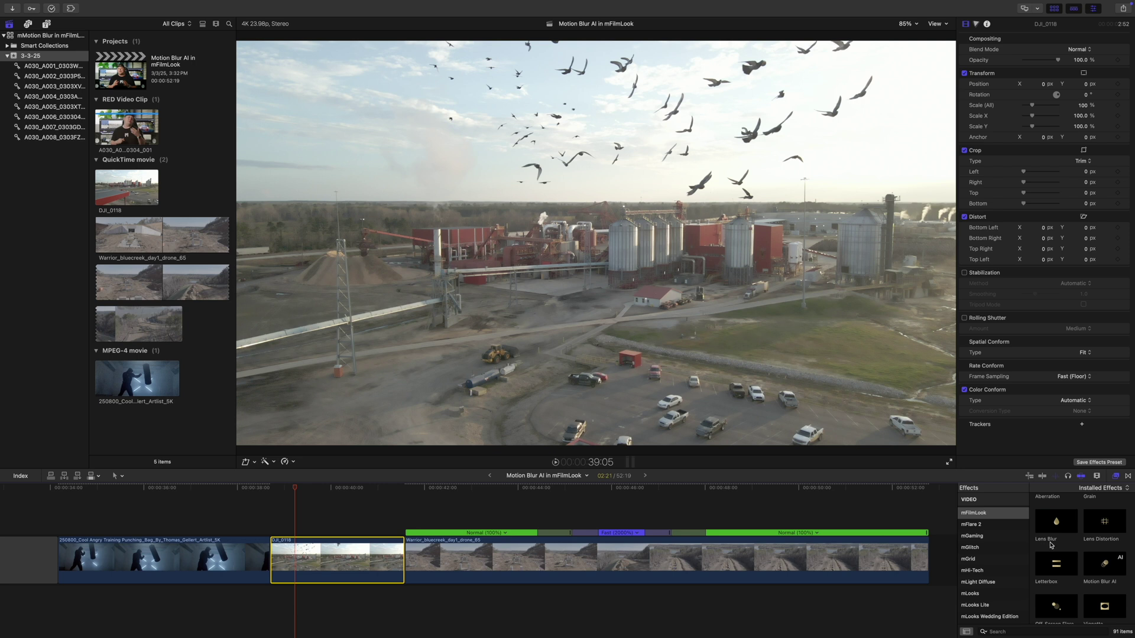
{"action": "left_click_drag", "start_coordinate": [1097, 571], "coordinate": [296, 565]}
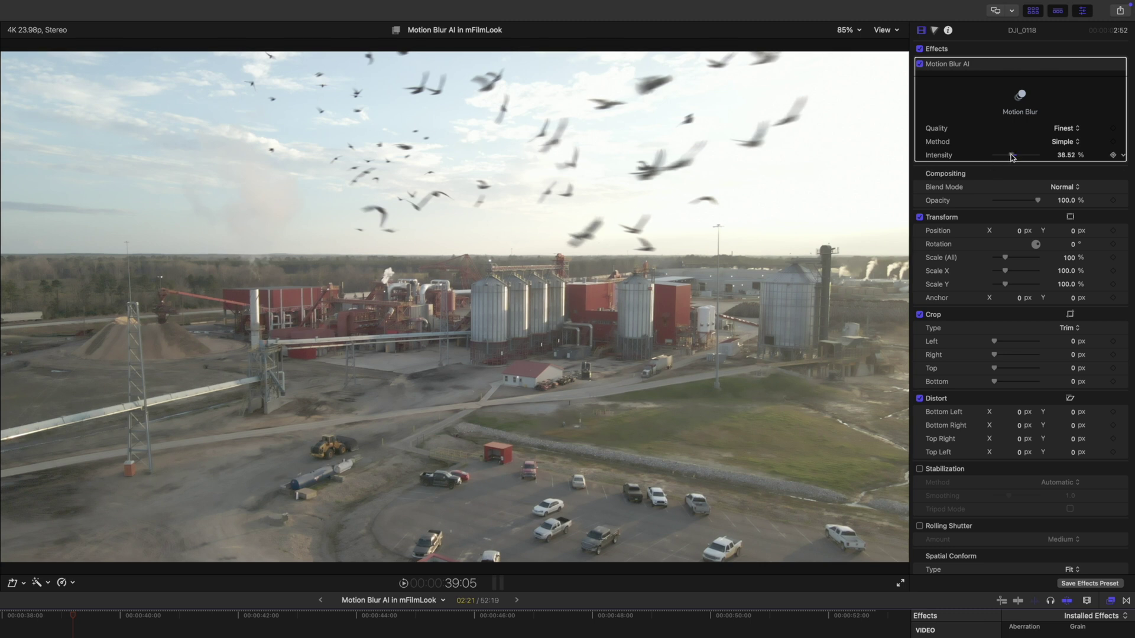
Raise the blur intensity and set Method to Shutter Speed, trying 1/60 then 1/125.
{"action": "mouse_move", "coordinate": [1022, 157]}
{"action": "left_mouse_down"}
{"action": "mouse_move", "coordinate": [1032, 158]}
{"action": "mouse_move", "coordinate": [998, 156]}
{"action": "mouse_move", "coordinate": [1017, 159]}
{"action": "left_mouse_up"}
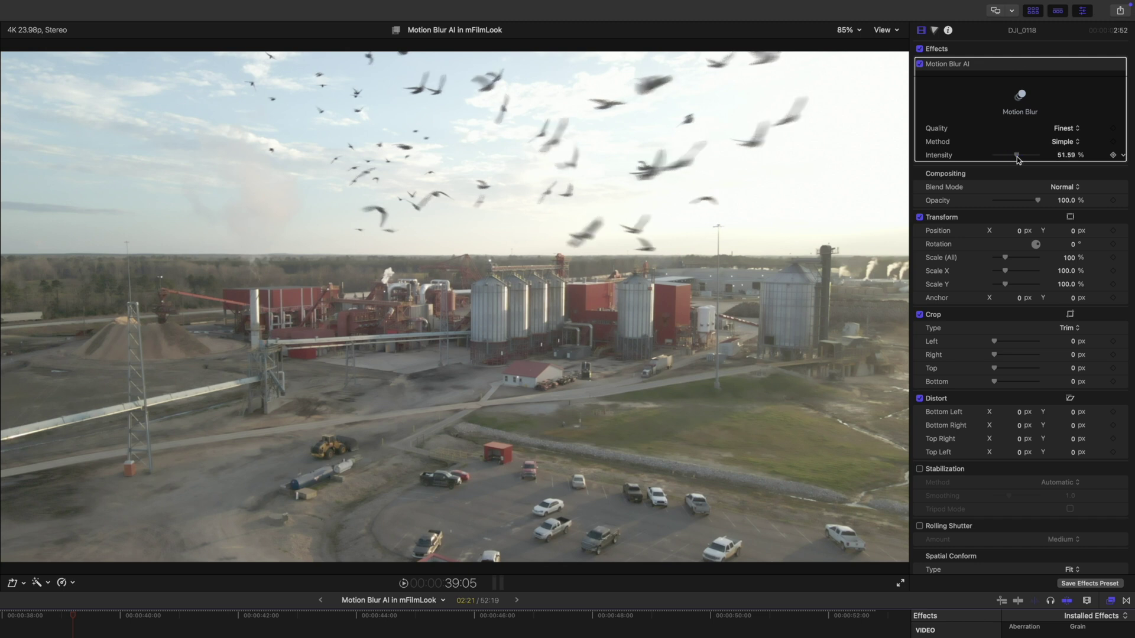
{"action": "left_click", "coordinate": [1065, 142]}
{"action": "left_click", "coordinate": [1066, 155]}
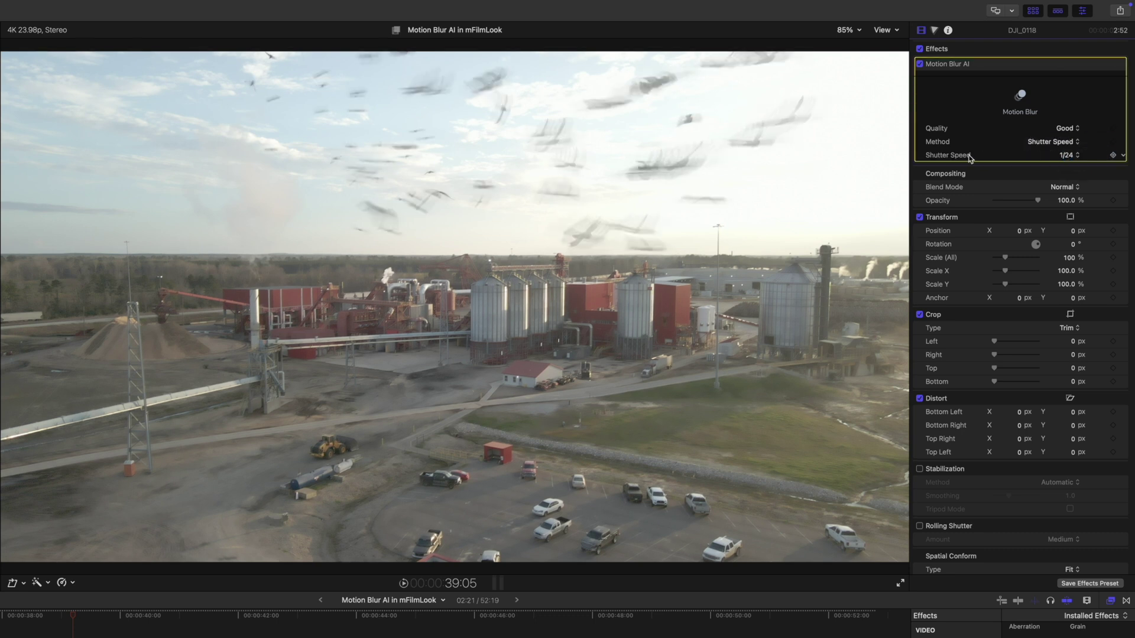
{"action": "left_click", "coordinate": [1077, 156]}
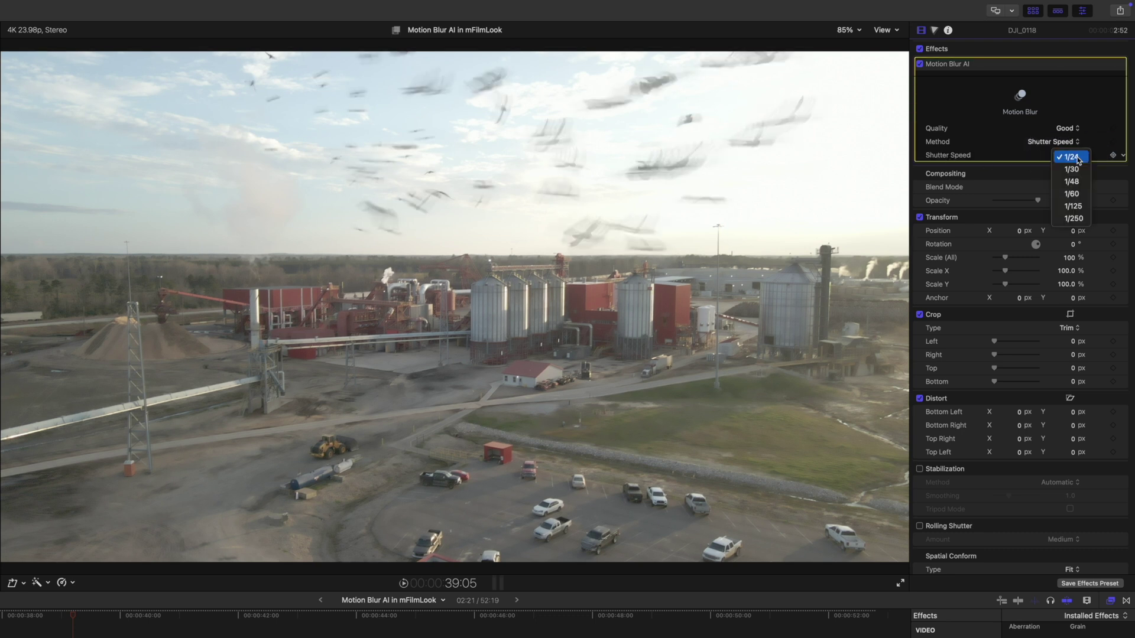
{"action": "left_click", "coordinate": [1074, 193]}
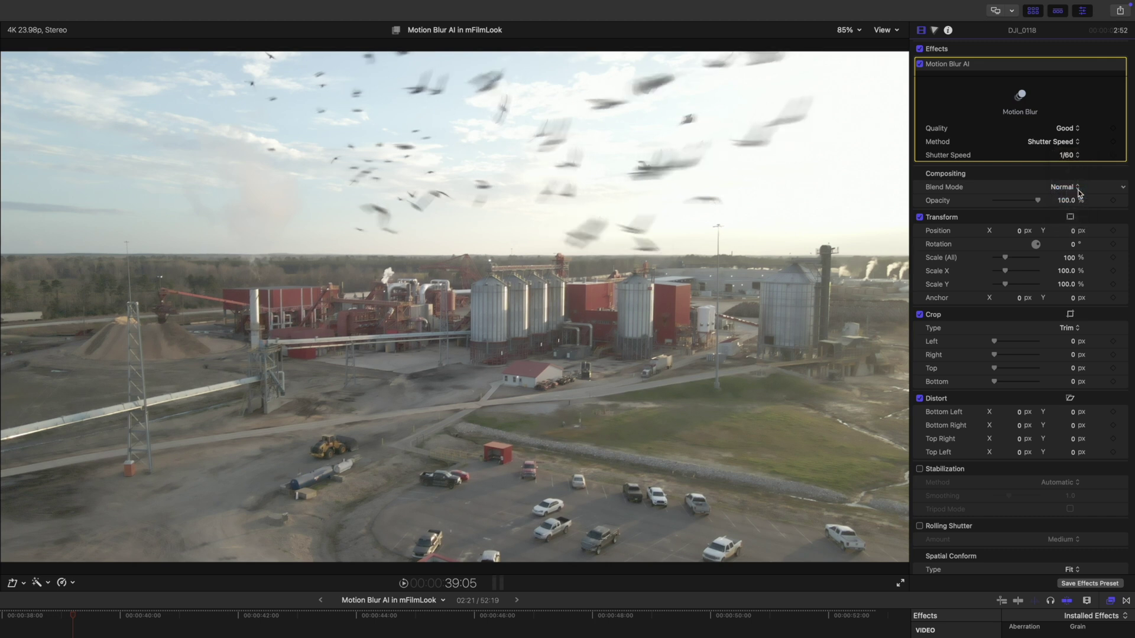
{"action": "left_click", "coordinate": [1077, 156]}
{"action": "left_click", "coordinate": [1075, 174]}
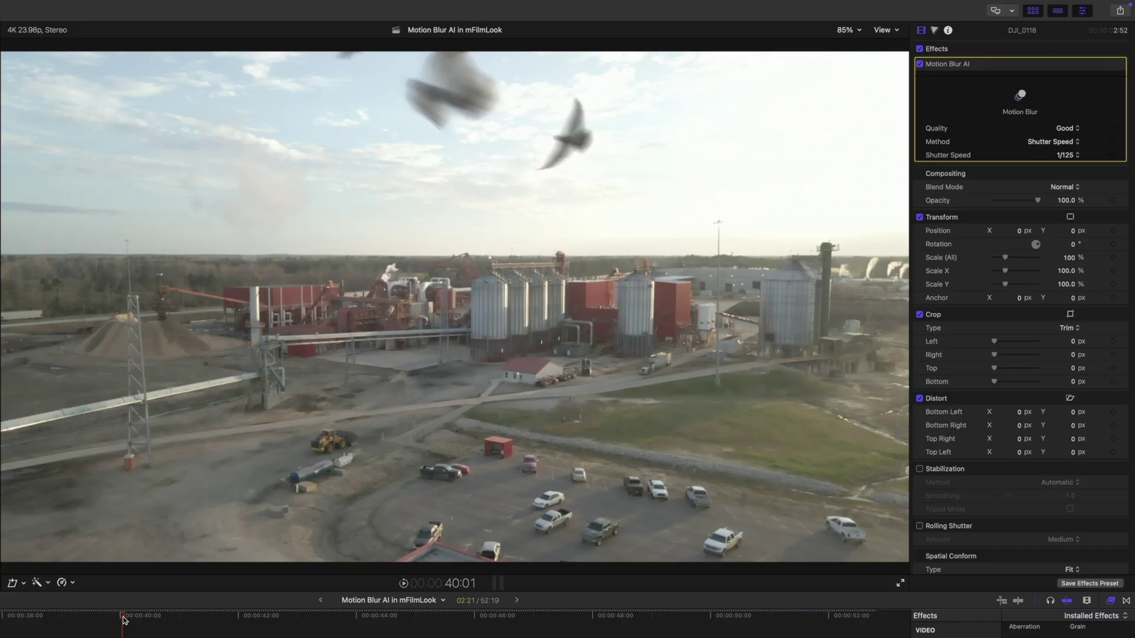
Move the playhead to 40:00 and toggle motion blur off and on to compare.
{"action": "left_click", "coordinate": [121, 620]}
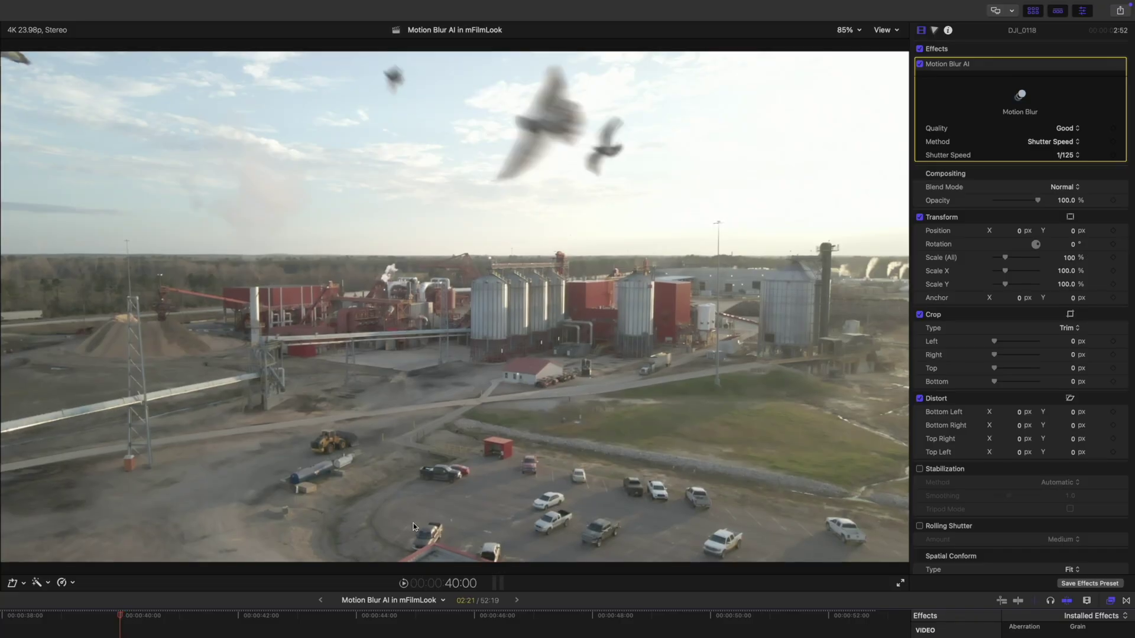
{"action": "left_click", "coordinate": [919, 64]}
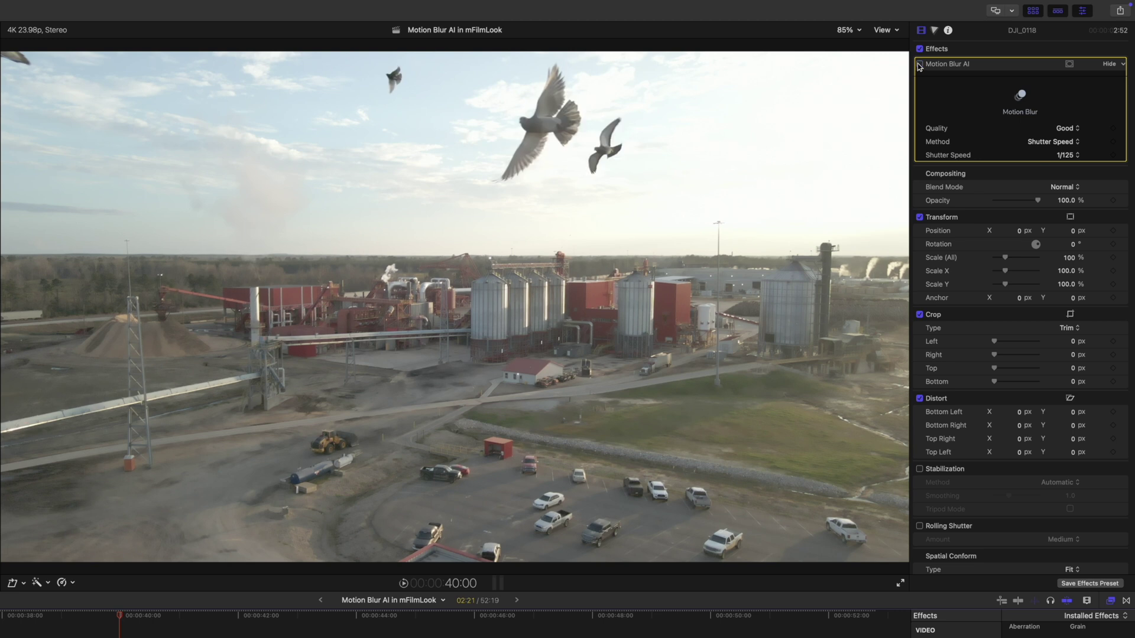
{"action": "left_click", "coordinate": [919, 64]}
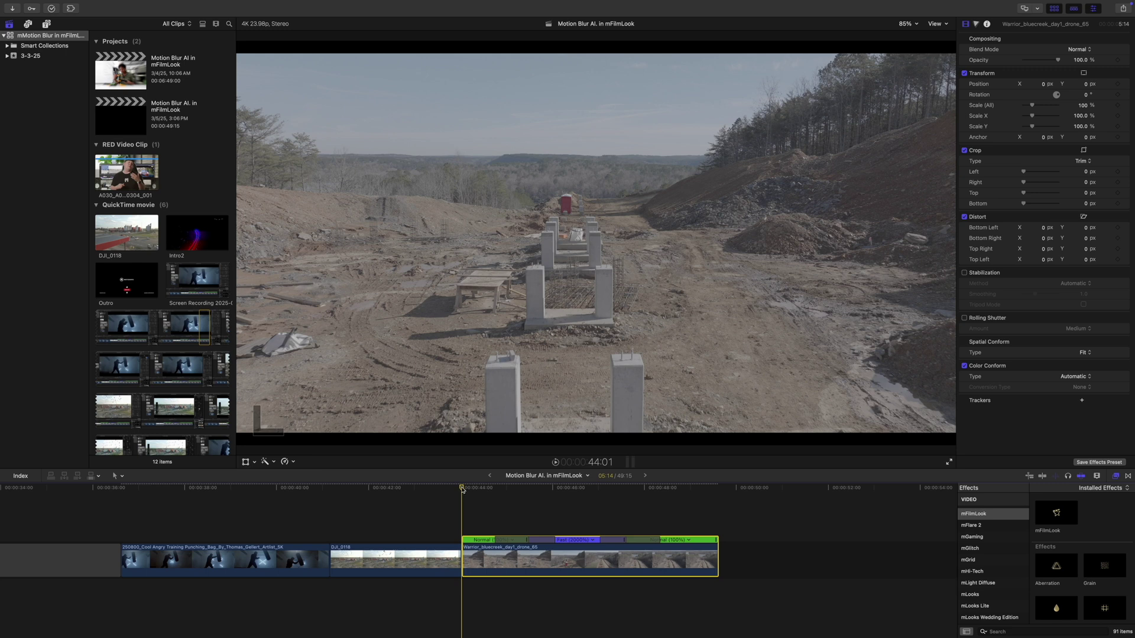
Preview the Warrior_bluecreek speed ramp, then drop mFilmLook onto that clip at 46:03.
{"action": "left_click_drag", "start_coordinate": [462, 489], "coordinate": [504, 491]}
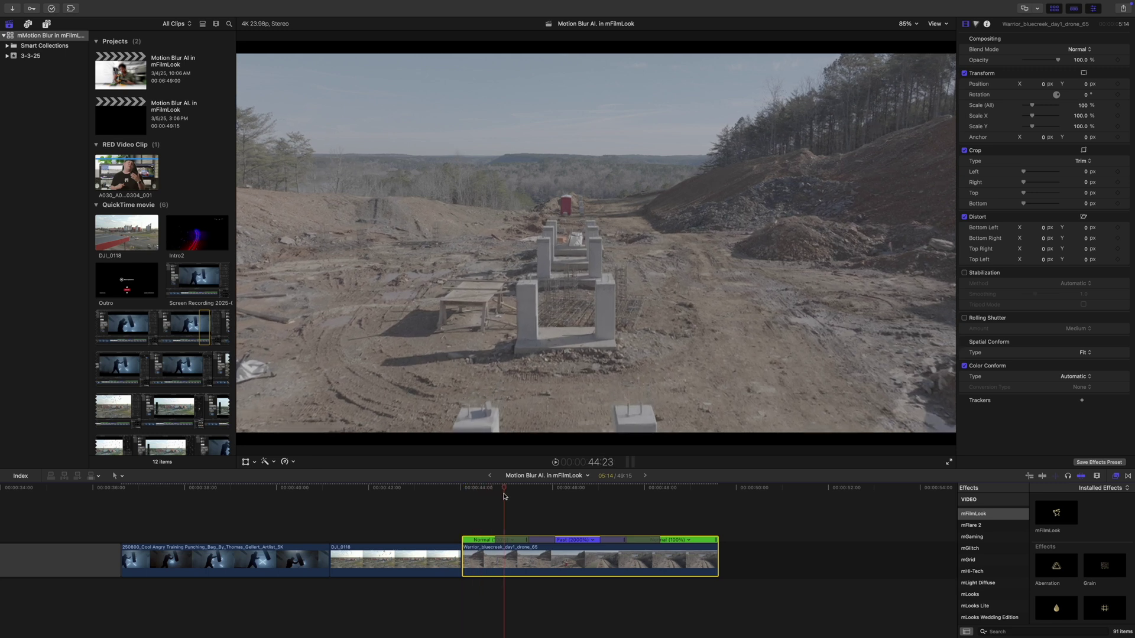
{"action": "key", "text": "space"}
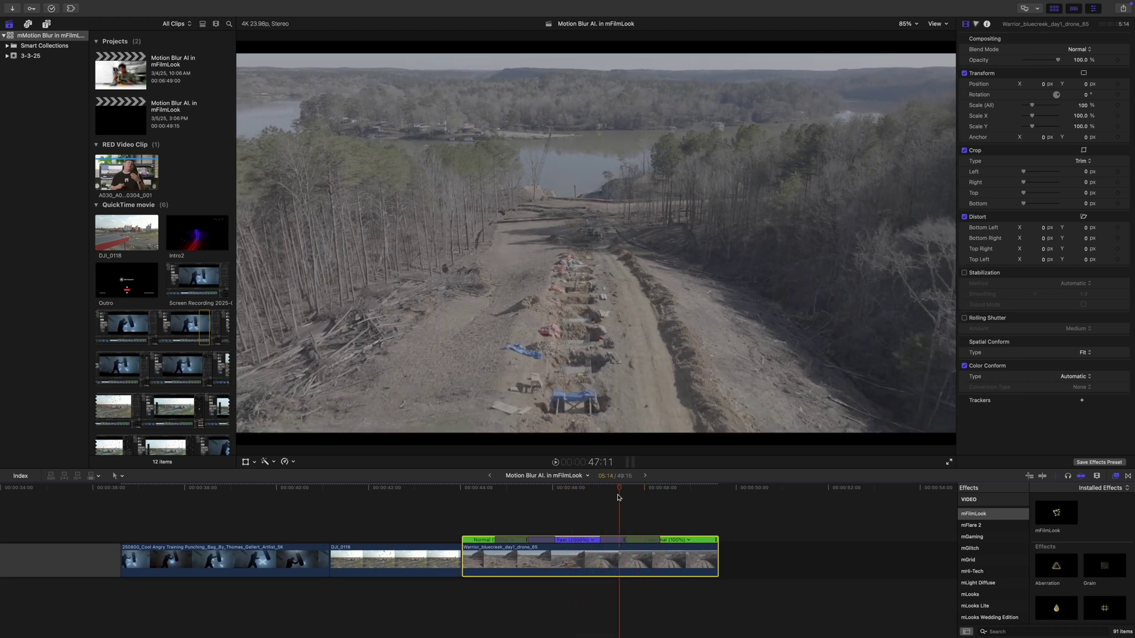
{"action": "left_click", "coordinate": [561, 503]}
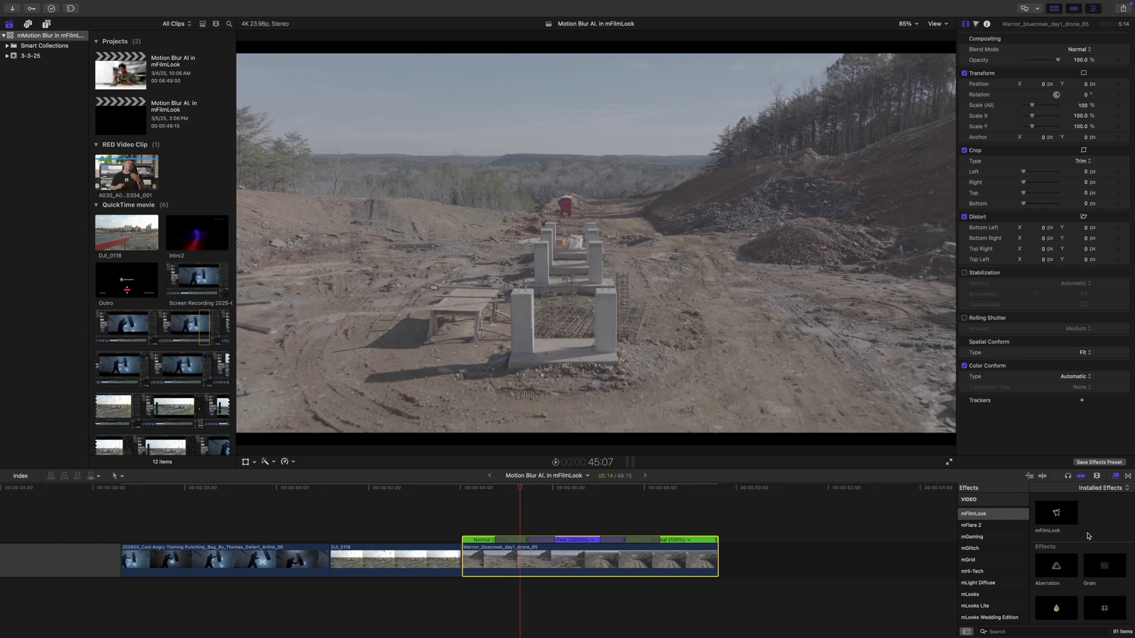
{"action": "left_click_drag", "start_coordinate": [1060, 520], "coordinate": [557, 564]}
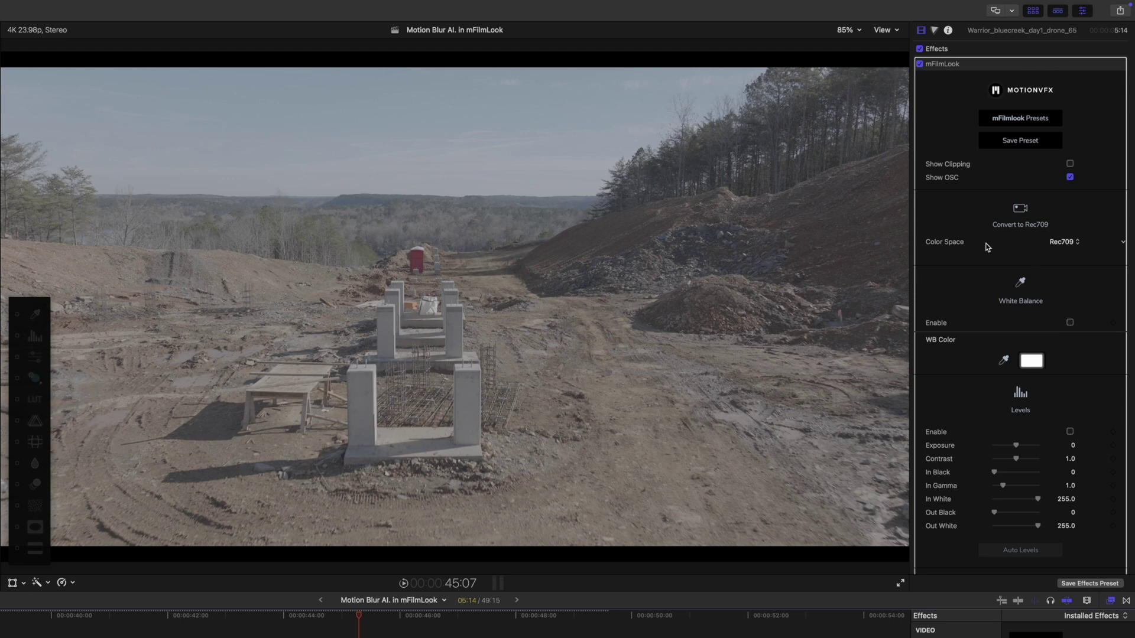
Set mFilmLook's source Color Space to Dlog v1 and enable Levels.
{"action": "left_click", "coordinate": [1068, 244]}
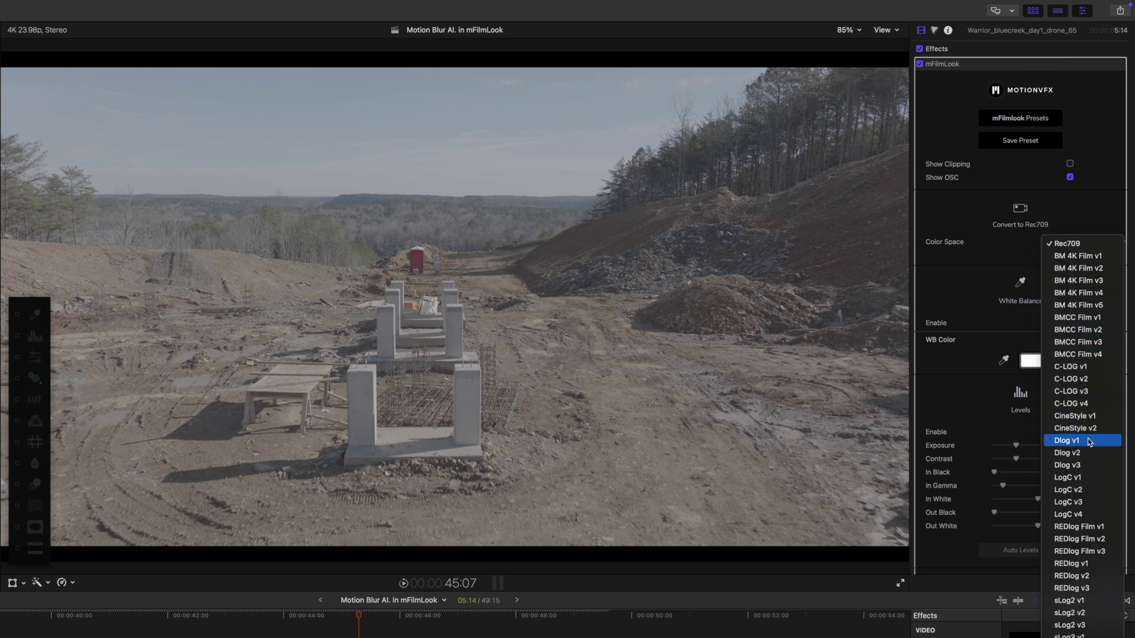
{"action": "left_click", "coordinate": [1066, 440]}
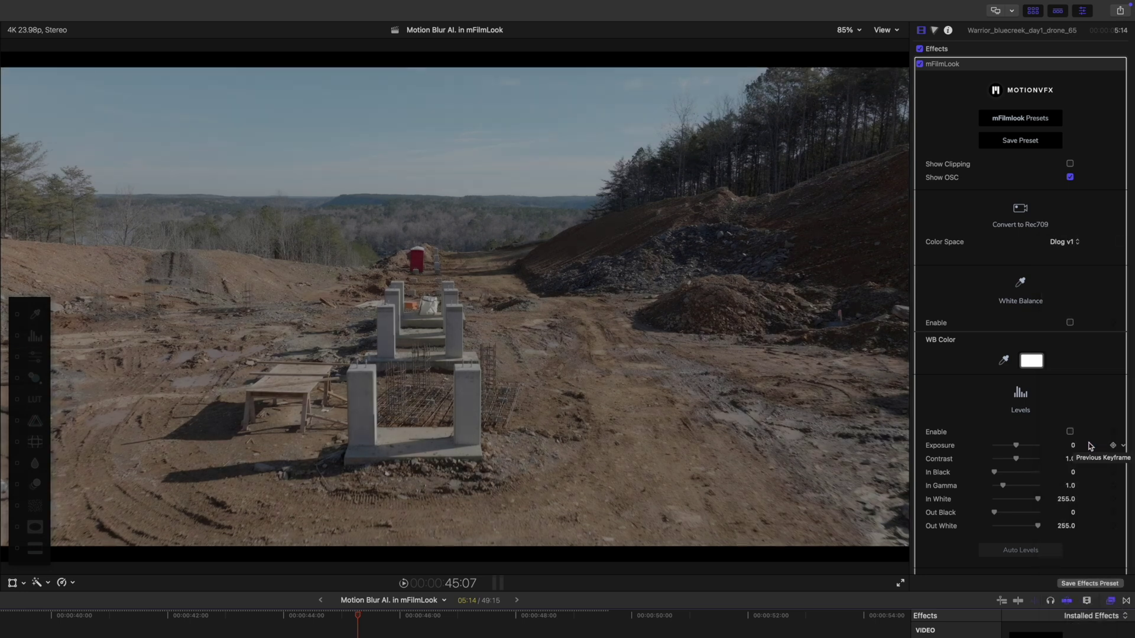
{"action": "left_click", "coordinate": [1070, 432]}
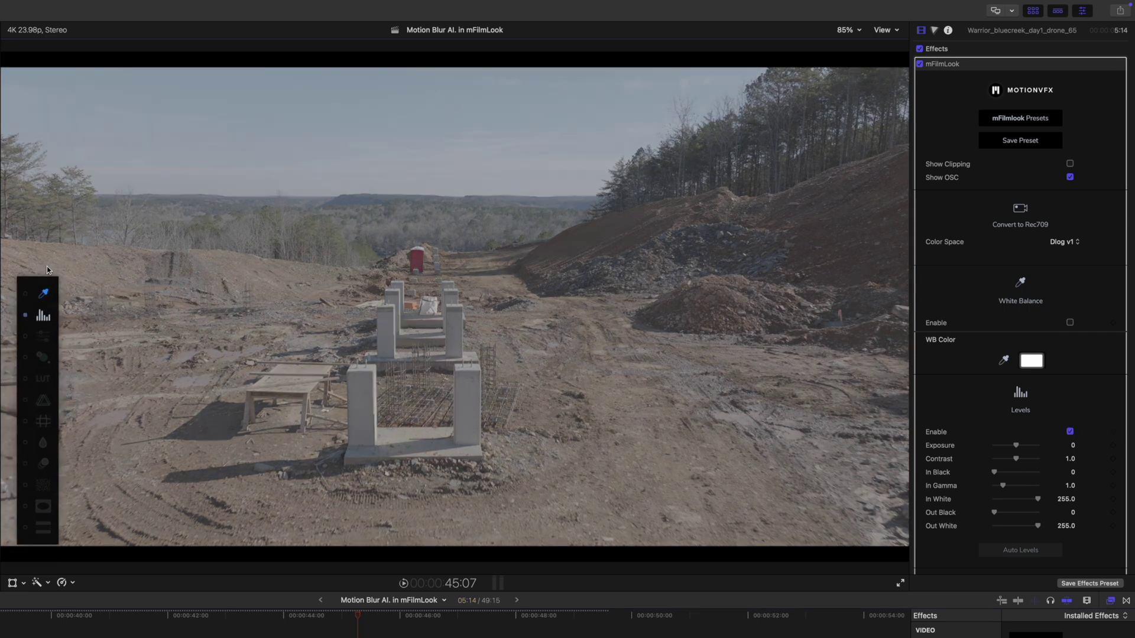
Set Exposure 0.72, In Black 12, Out White 249, Contrast 1.06, then compare with mFilmLook off.
{"action": "left_click_drag", "start_coordinate": [48, 270], "coordinate": [84, 208]}
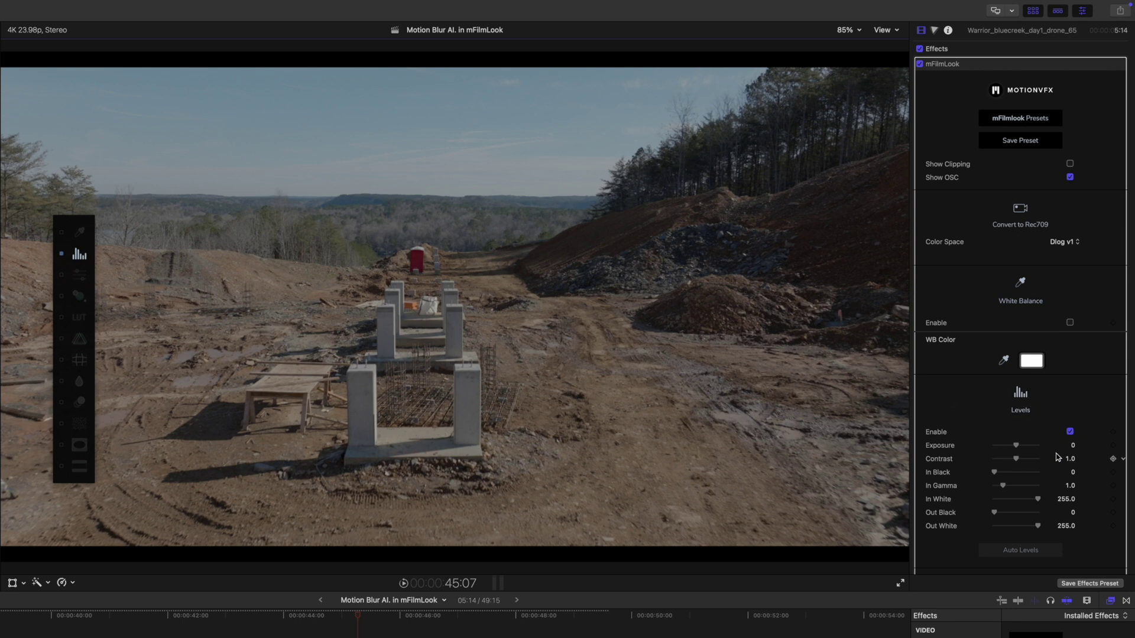
{"action": "left_click_drag", "start_coordinate": [1016, 448], "coordinate": [995, 470]}
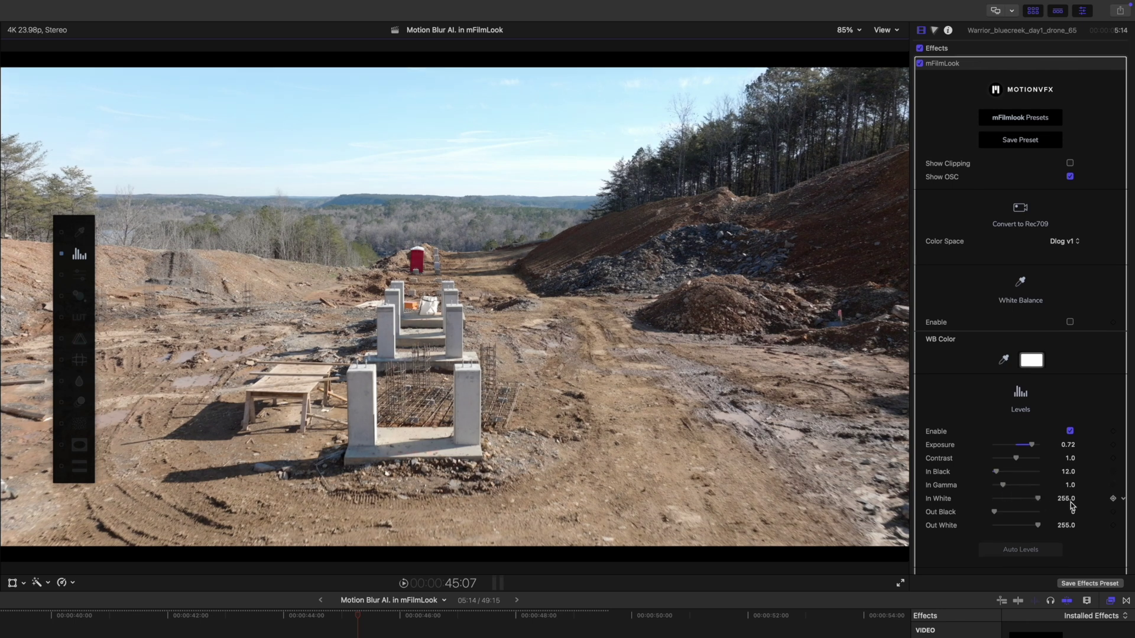
{"action": "left_click_drag", "start_coordinate": [1038, 525], "coordinate": [1038, 526]}
{"action": "left_click_drag", "start_coordinate": [1016, 459], "coordinate": [1019, 463]}
{"action": "left_click", "coordinate": [920, 63]}
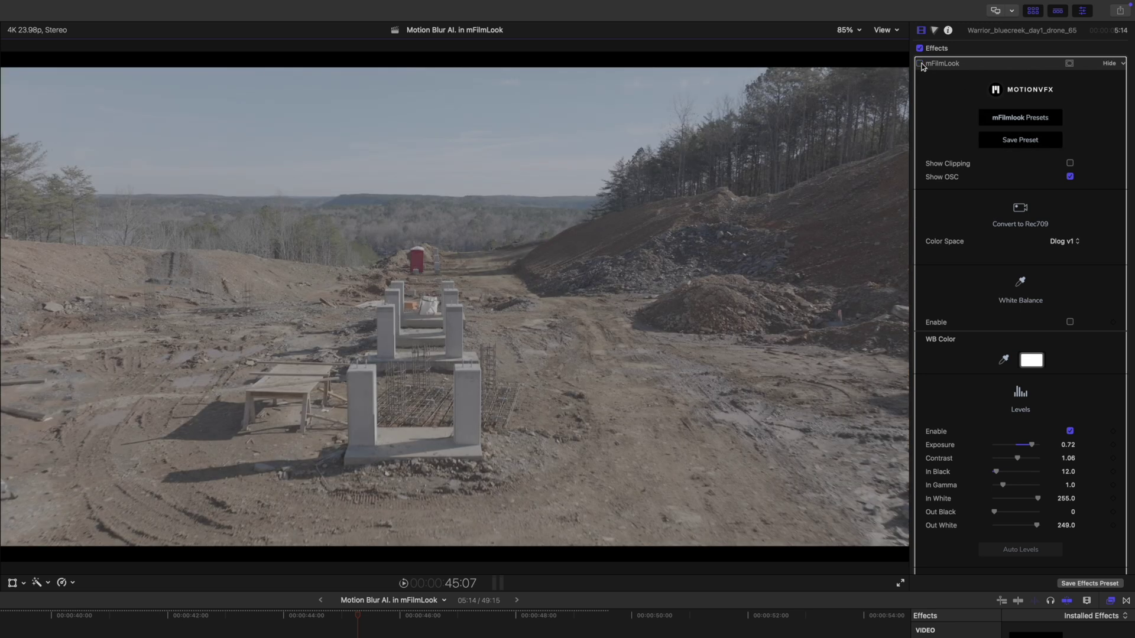
{"action": "left_click", "coordinate": [920, 63]}
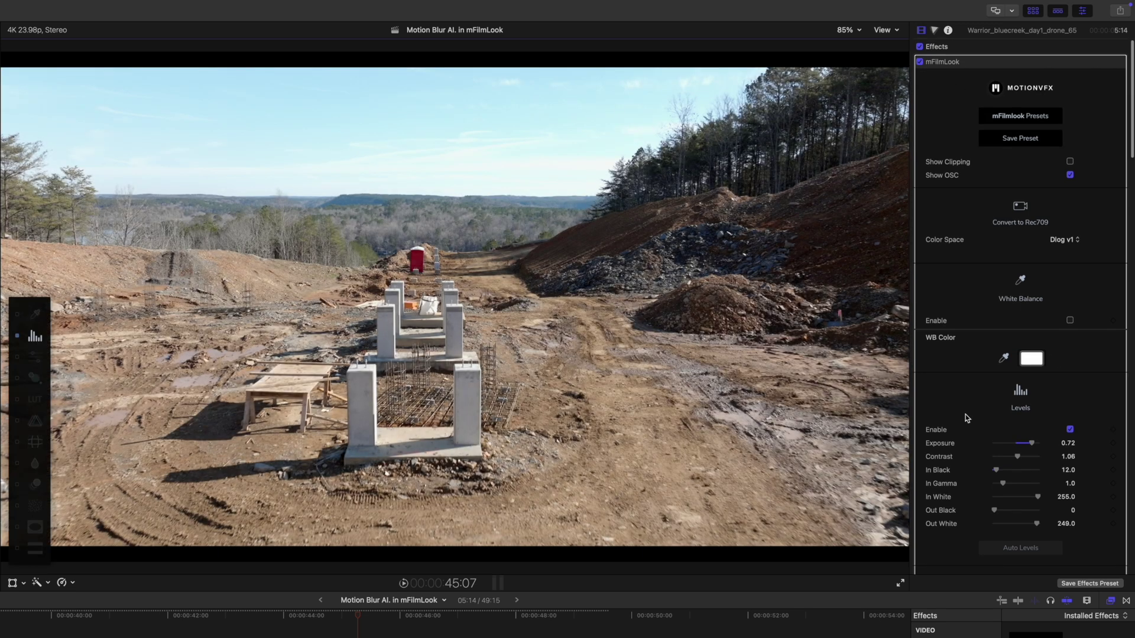
Preview the Algor, Arctic Radiance, Aurora and Backstage presets, then keep Aurora from Built-In.
{"action": "left_click", "coordinate": [1031, 117]}
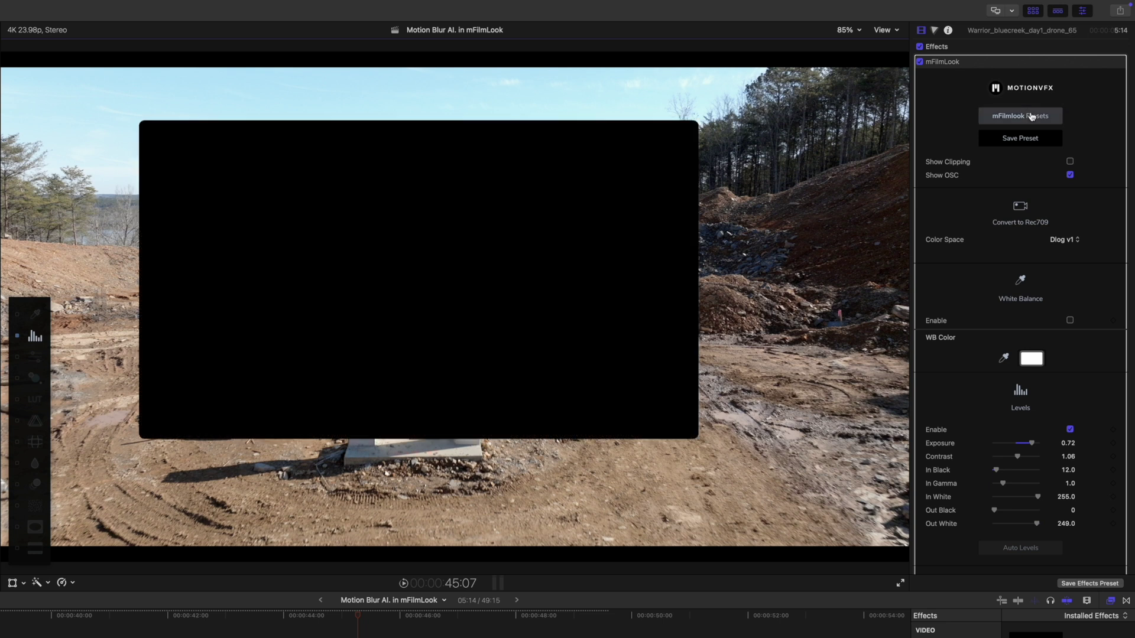
{"action": "left_click_drag", "start_coordinate": [583, 131], "coordinate": [666, 267]}
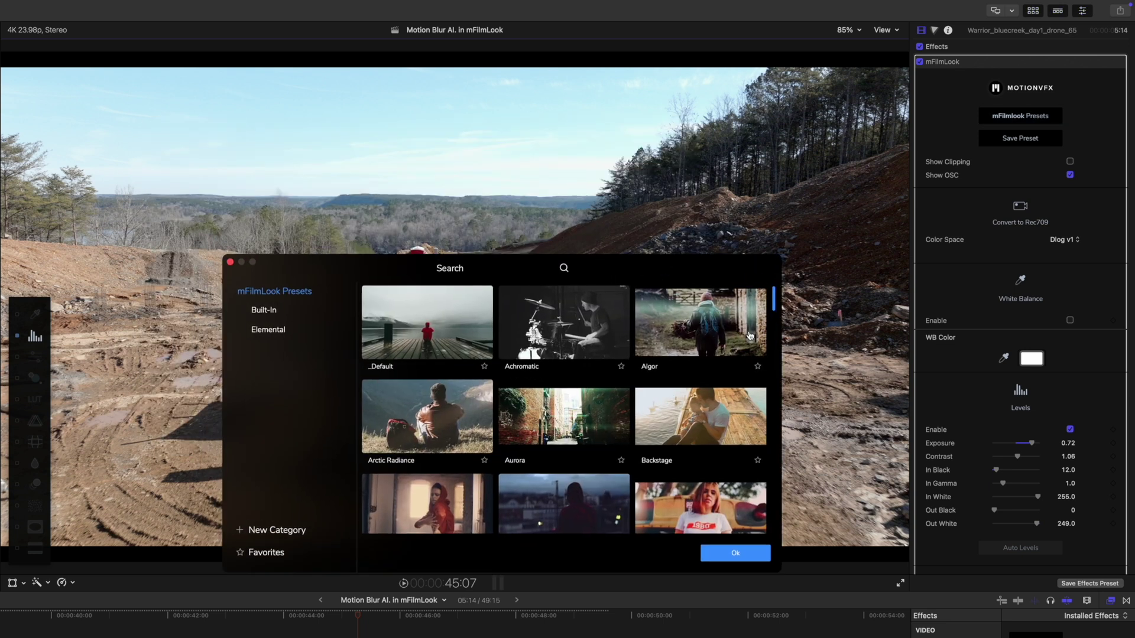
{"action": "left_click", "coordinate": [722, 327]}
{"action": "left_click_drag", "start_coordinate": [608, 276], "coordinate": [776, 190]}
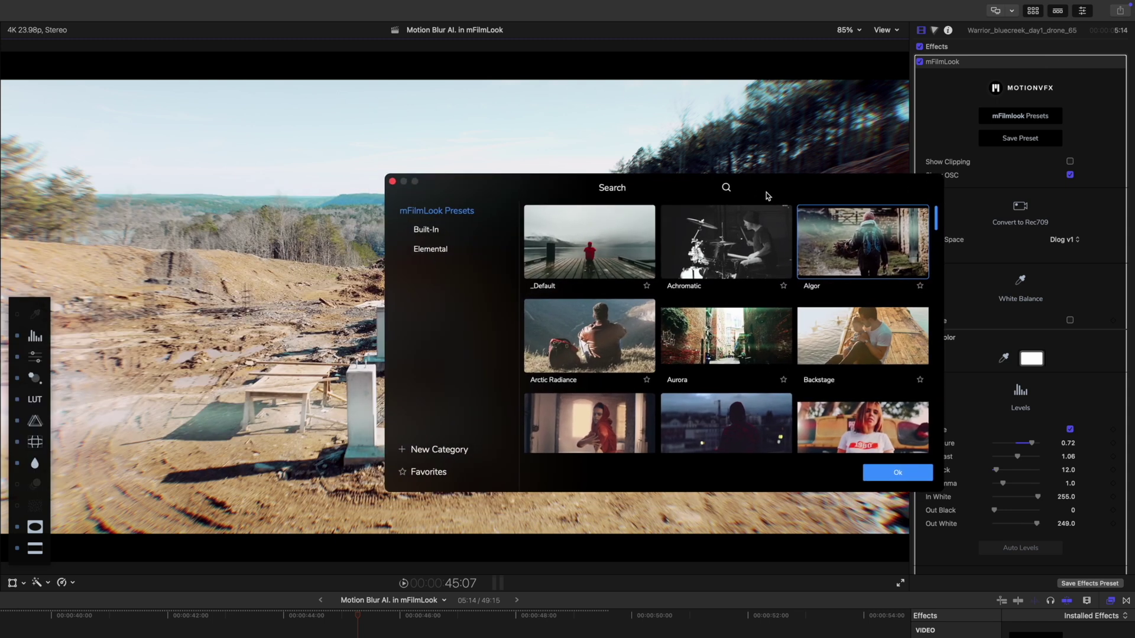
{"action": "left_click", "coordinate": [591, 336]}
{"action": "left_click", "coordinate": [735, 338]}
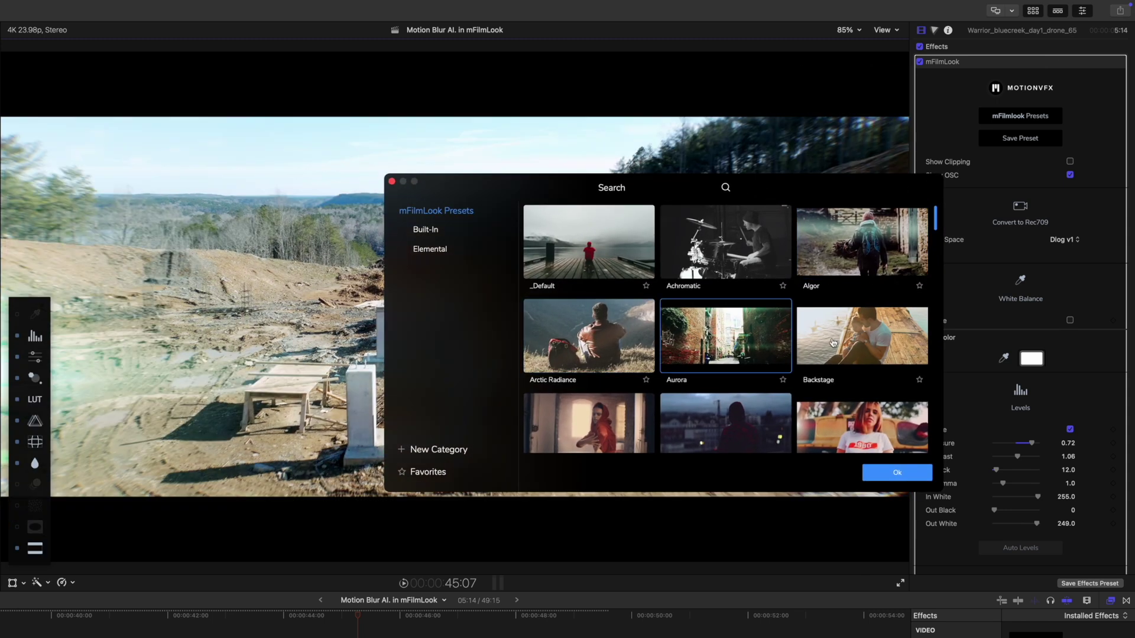
{"action": "left_click", "coordinate": [858, 342]}
{"action": "scroll", "coordinate": [723, 390], "scroll_direction": "down", "scroll_amount": 2}
{"action": "scroll", "coordinate": [720, 391], "scroll_direction": "down", "scroll_amount": 15}
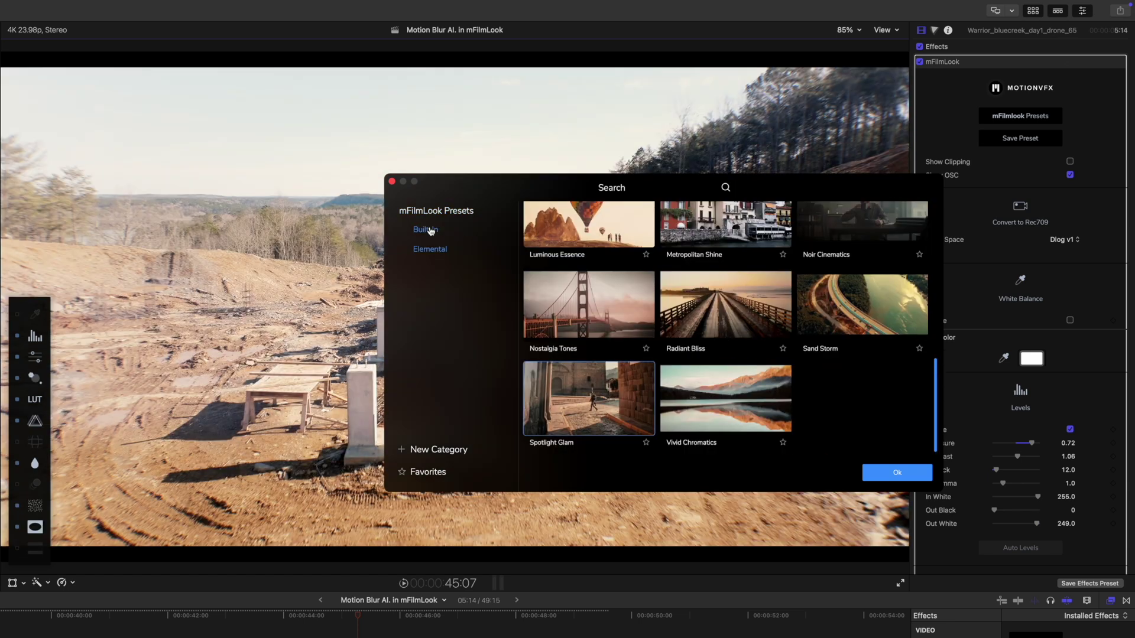
{"action": "left_click", "coordinate": [426, 229]}
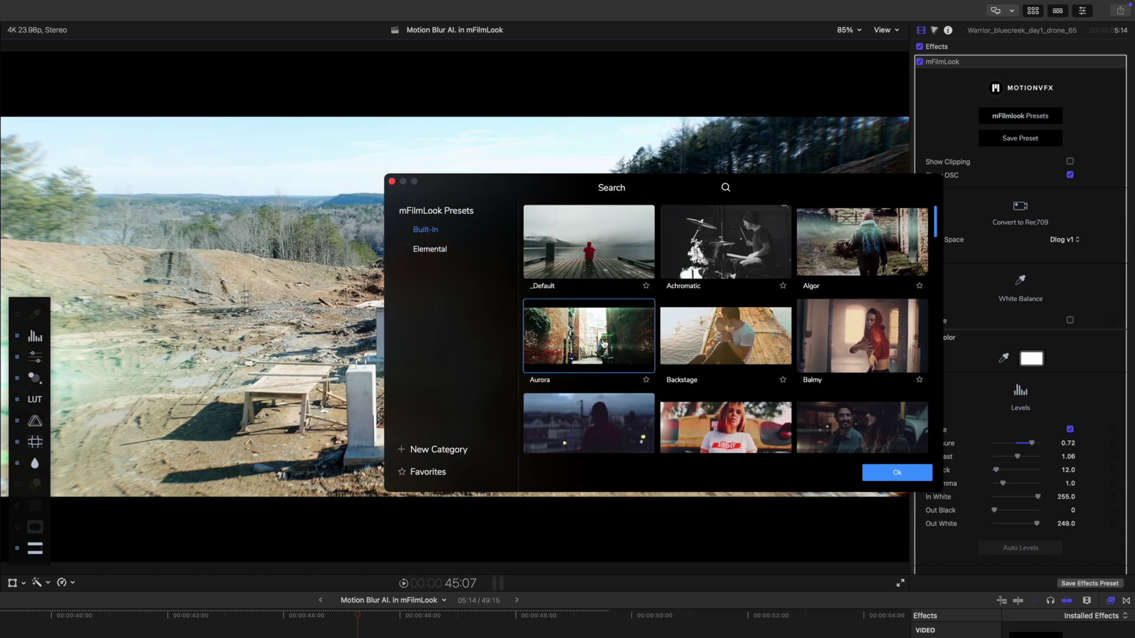
{"action": "left_click", "coordinate": [392, 181]}
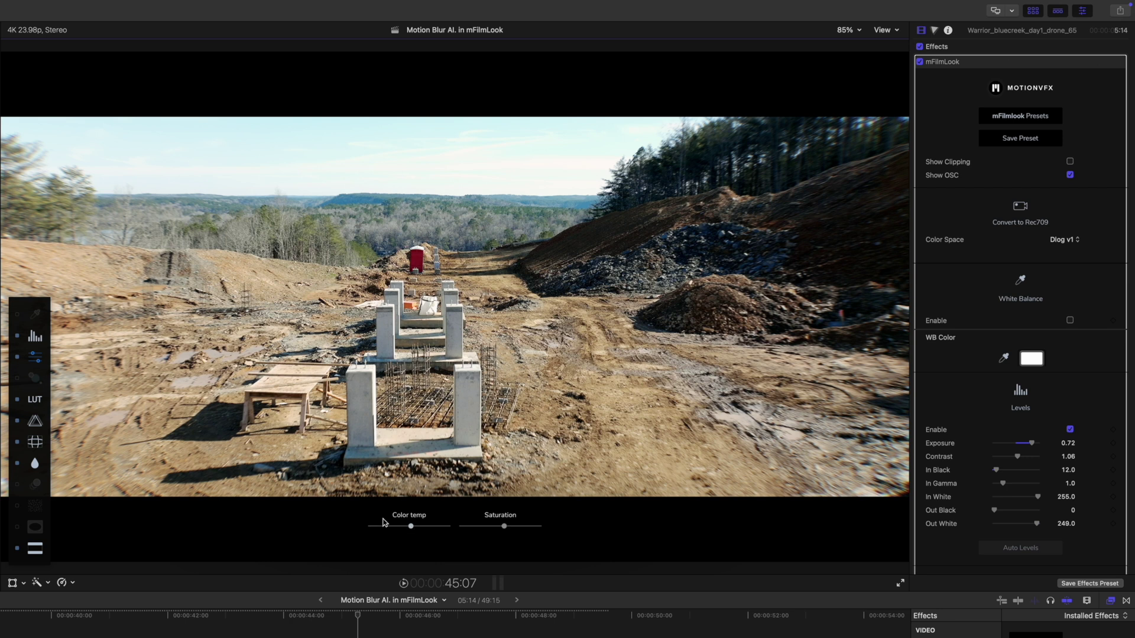
Lower the LUT intensity, enable mFilmLook motion blur, and reduce its intensity.
{"action": "left_click", "coordinate": [35, 400]}
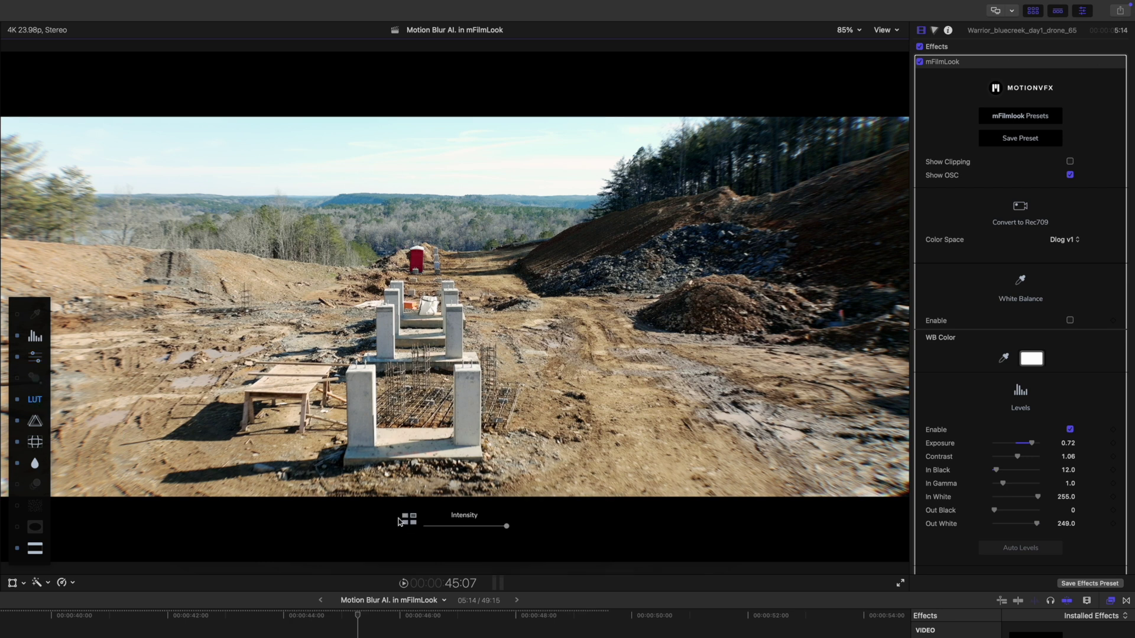
{"action": "left_click_drag", "start_coordinate": [476, 529], "coordinate": [464, 530]}
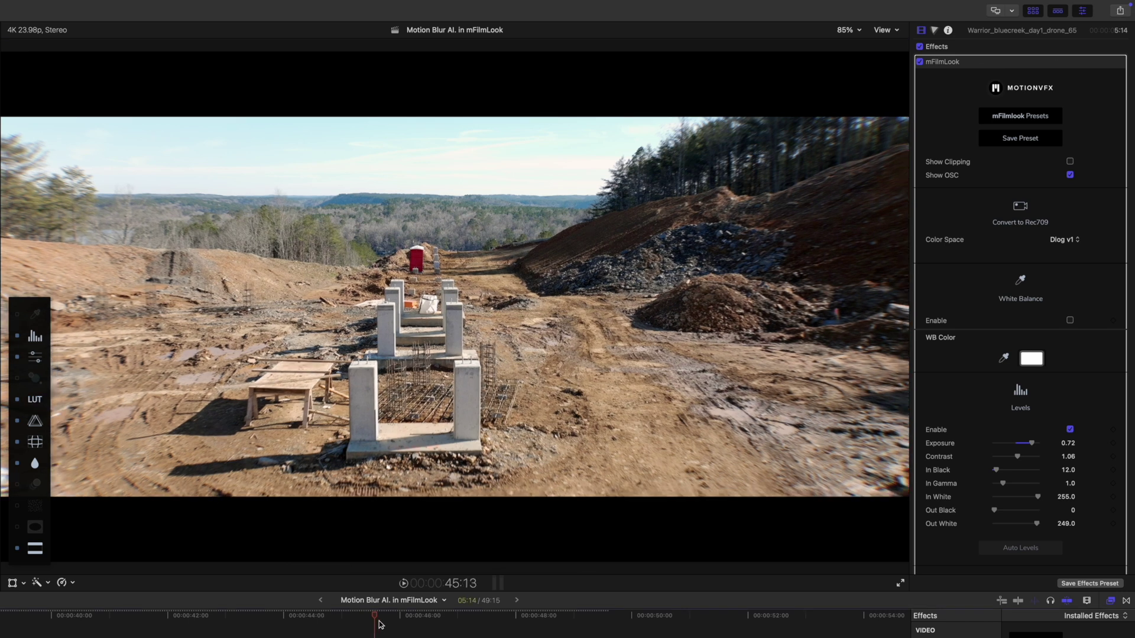
{"action": "left_click", "coordinate": [18, 485]}
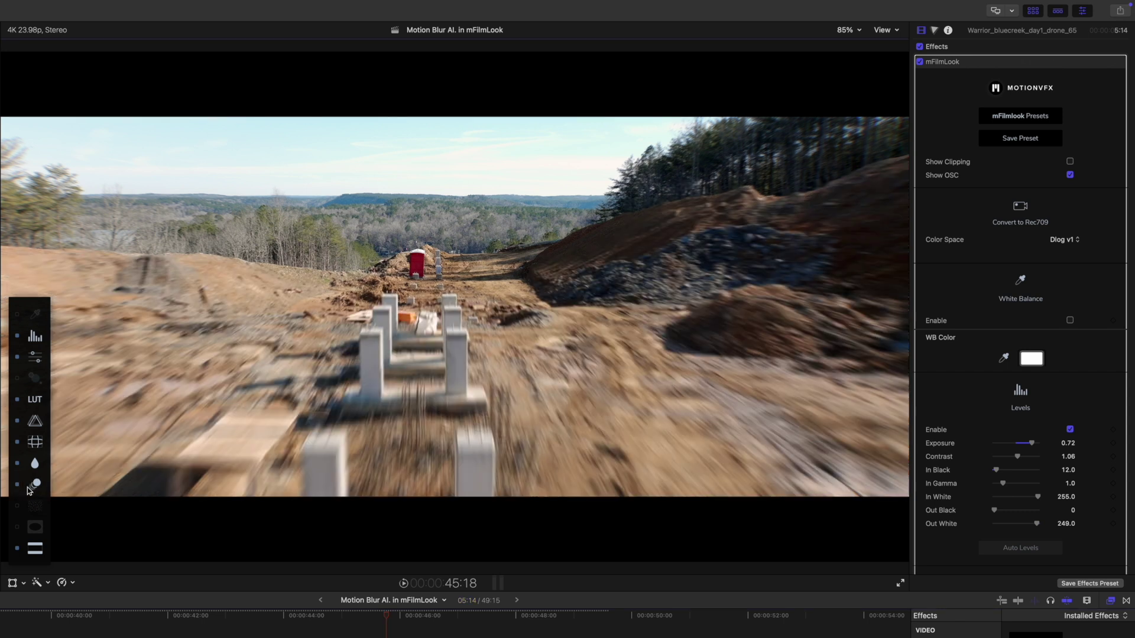
{"action": "left_click", "coordinate": [33, 484]}
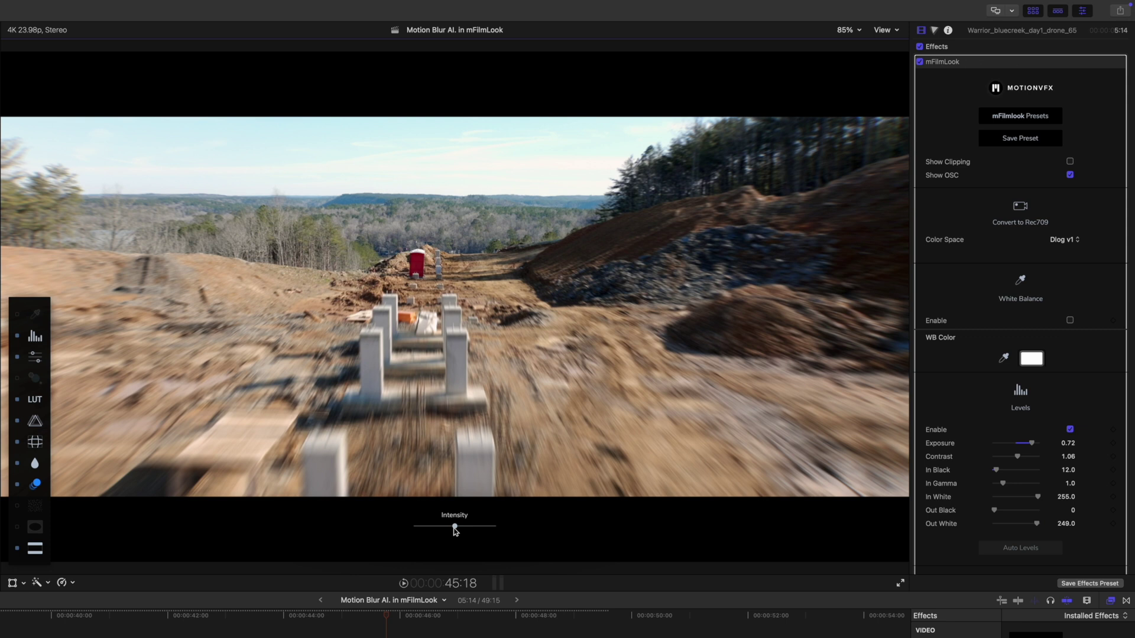
{"action": "mouse_move", "coordinate": [452, 527]}
{"action": "left_mouse_down"}
{"action": "mouse_move", "coordinate": [474, 530]}
{"action": "mouse_move", "coordinate": [432, 530]}
{"action": "mouse_move", "coordinate": [450, 534]}
{"action": "left_mouse_up"}
{"action": "scroll", "coordinate": [960, 455], "scroll_direction": "down", "scroll_amount": 10}
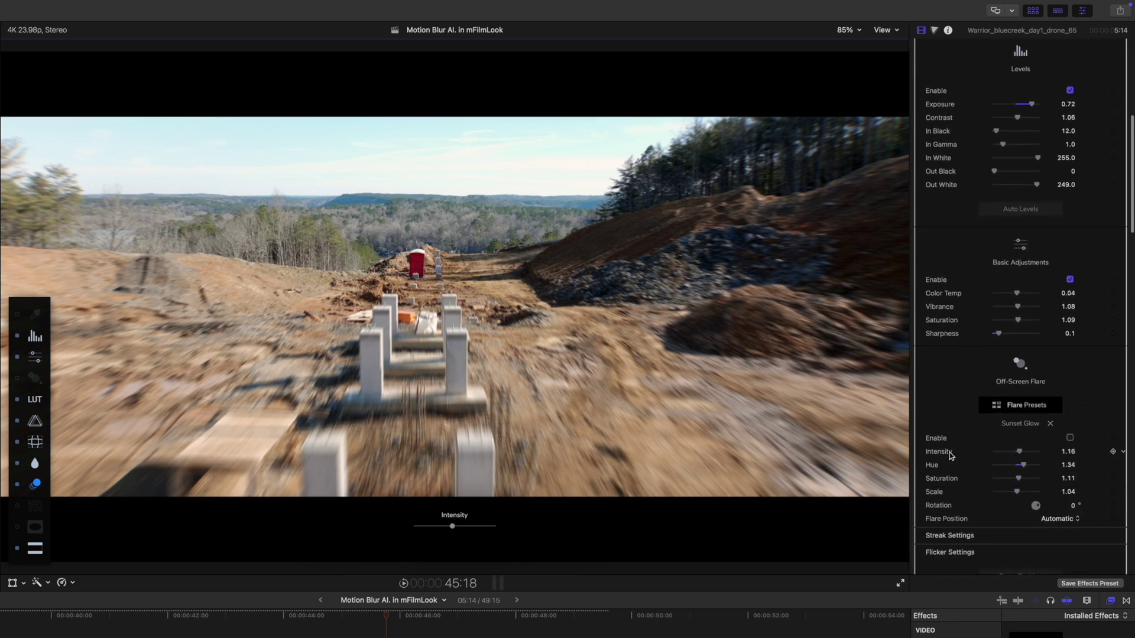
Scroll the inspector past Flare, LUT, Aberration and Lens Blur to mFilmLook's Motion Blur section.
{"action": "scroll", "coordinate": [950, 454], "scroll_direction": "down", "scroll_amount": 8}
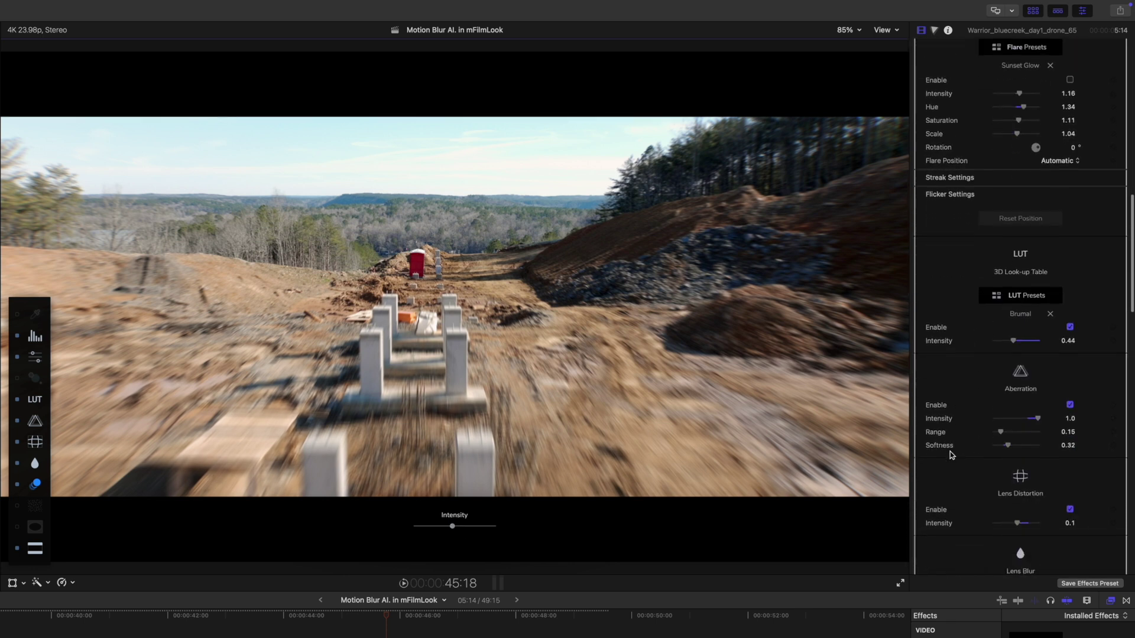
{"action": "scroll", "coordinate": [950, 454], "scroll_direction": "down", "scroll_amount": 8}
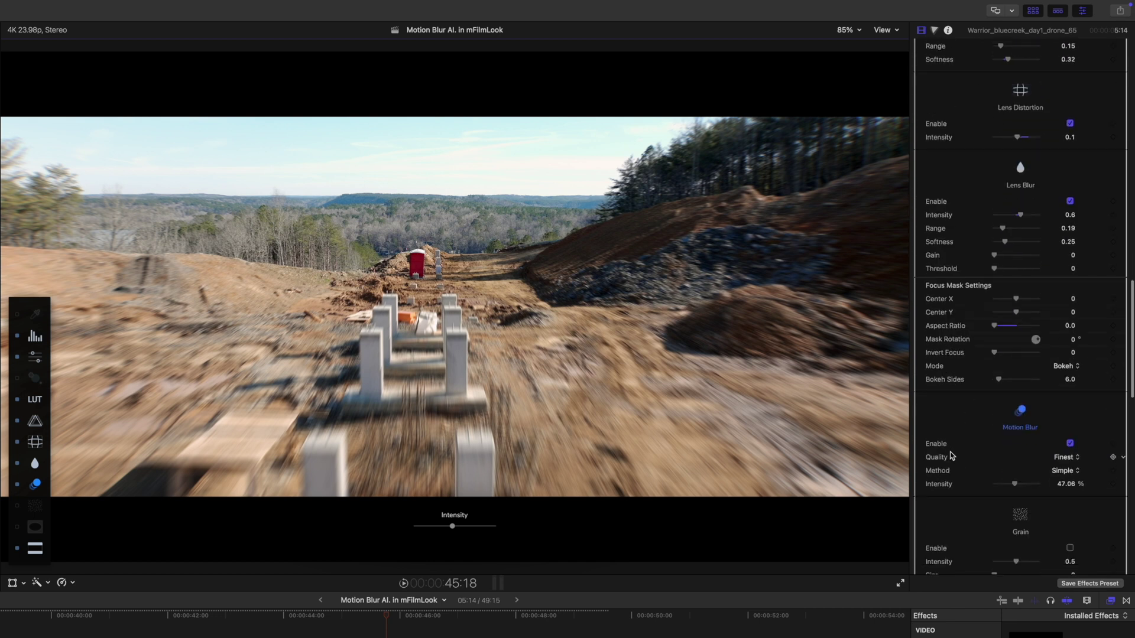
{"action": "scroll", "coordinate": [959, 415], "scroll_direction": "down", "scroll_amount": 2}
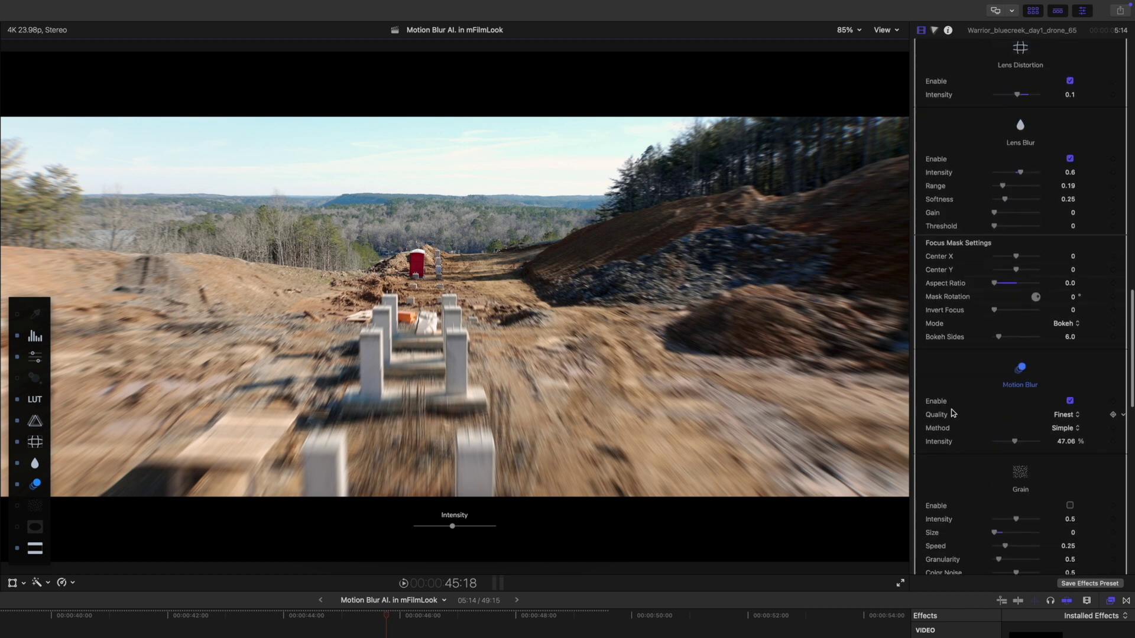
{"action": "scroll", "coordinate": [943, 420], "scroll_direction": "down", "scroll_amount": 1}
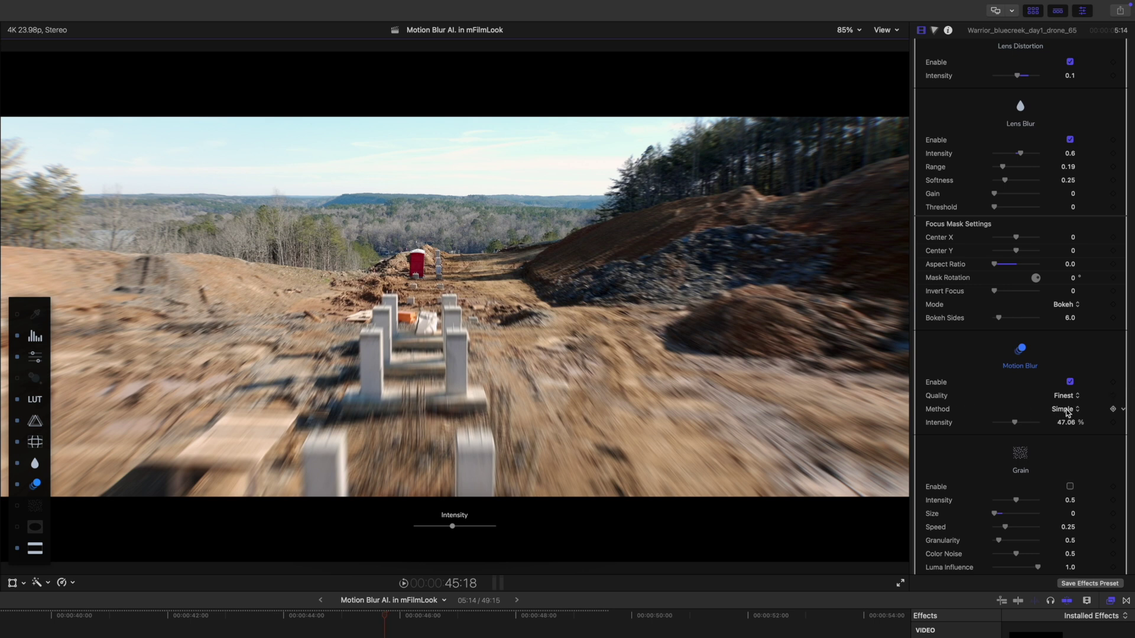
Try the Shutter Speed motion blur method with a 1/30 shutter speed.
{"action": "left_click", "coordinate": [1067, 410]}
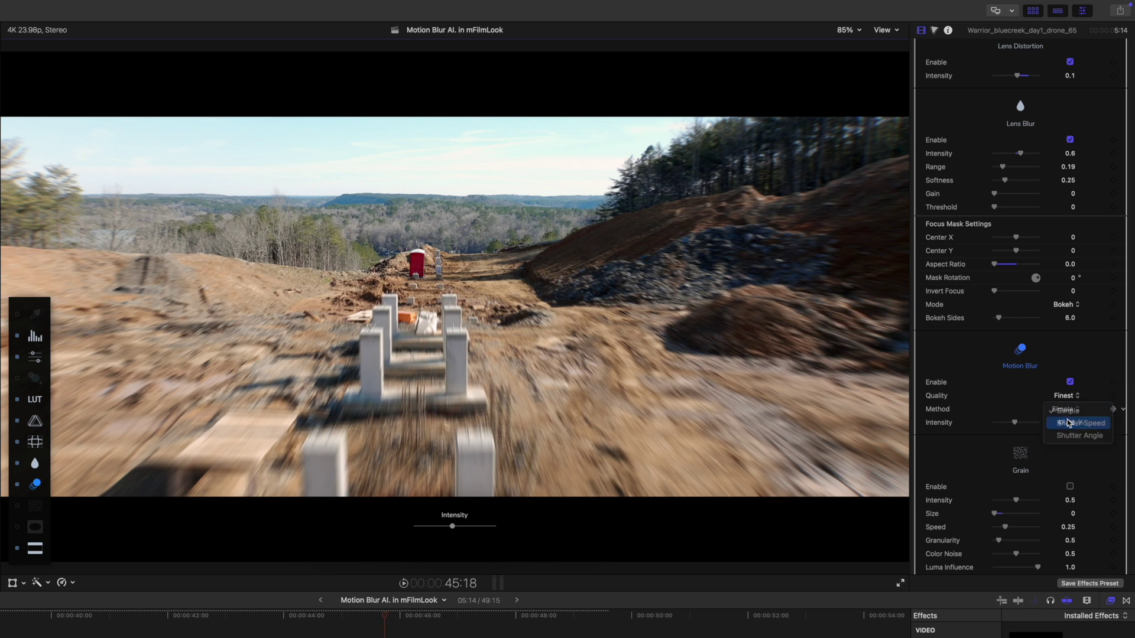
{"action": "left_click", "coordinate": [1067, 421]}
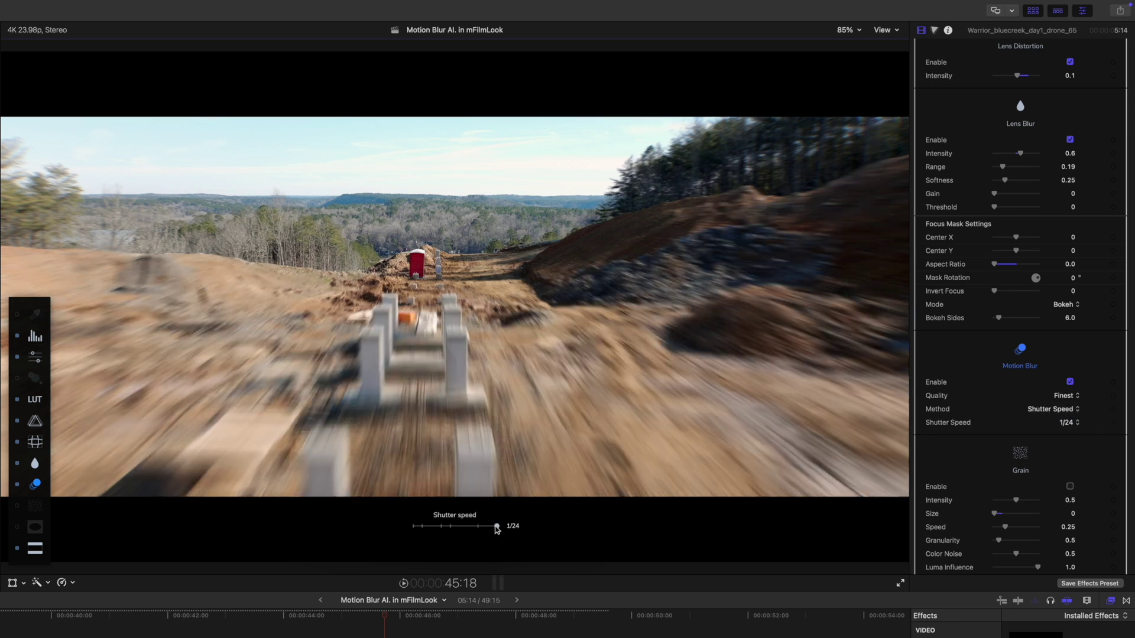
{"action": "mouse_move", "coordinate": [496, 527]}
{"action": "left_mouse_down"}
{"action": "mouse_move", "coordinate": [412, 529]}
{"action": "mouse_move", "coordinate": [480, 533]}
{"action": "left_mouse_up"}
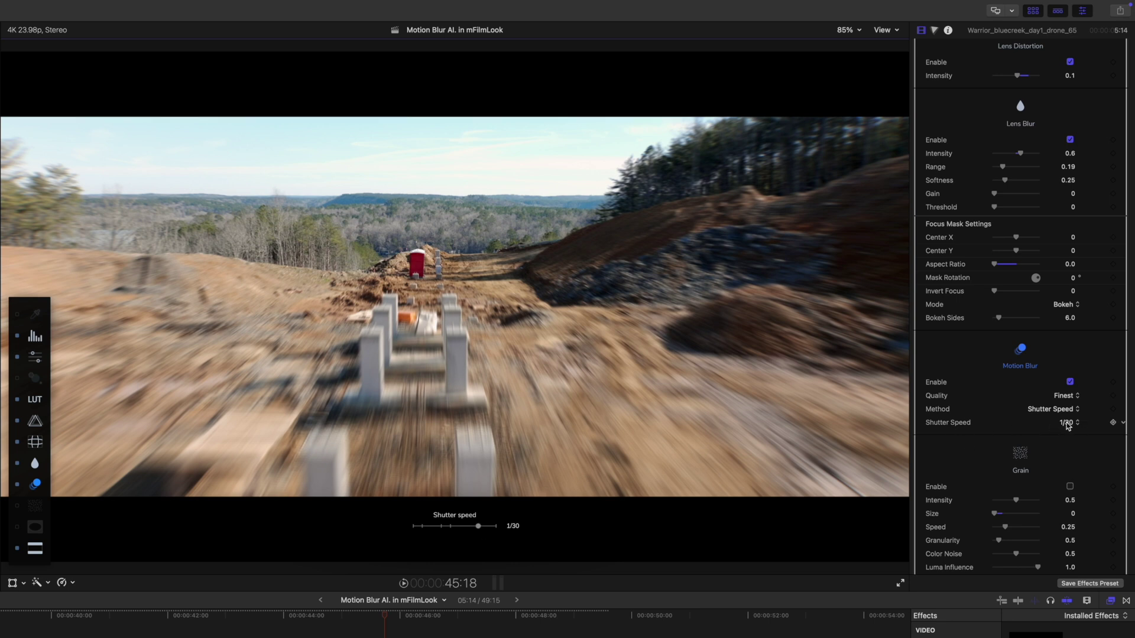
{"action": "left_click", "coordinate": [1067, 424]}
{"action": "left_click", "coordinate": [1070, 425]}
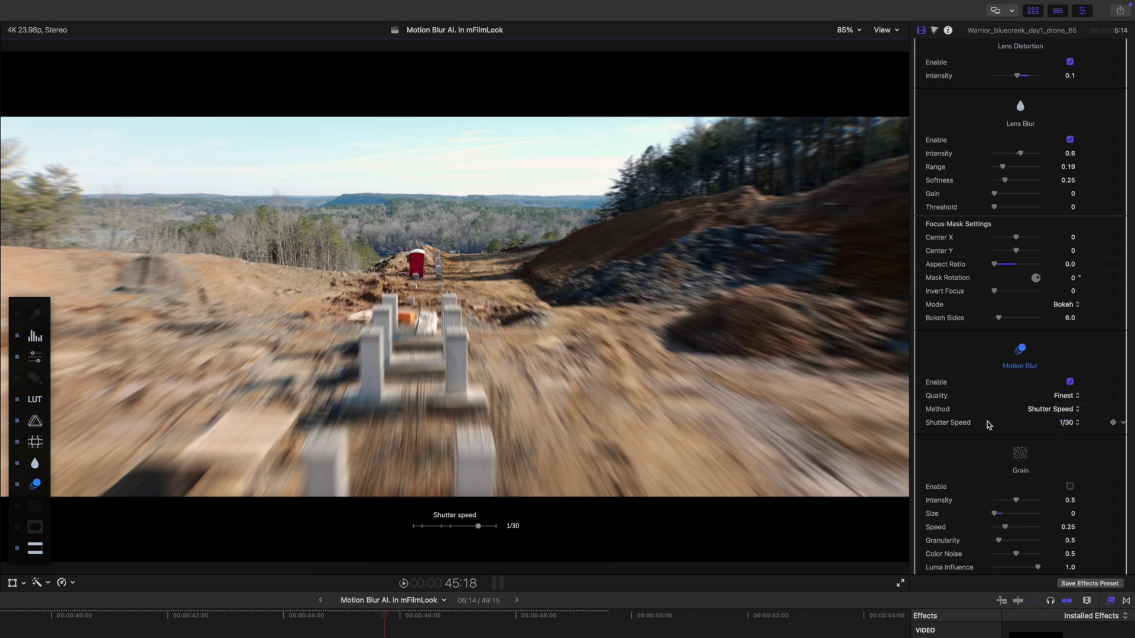
Switch the motion blur method to Shutter Angle and set it to about 180°.
{"action": "left_click", "coordinate": [1066, 409]}
{"action": "left_click", "coordinate": [1062, 424]}
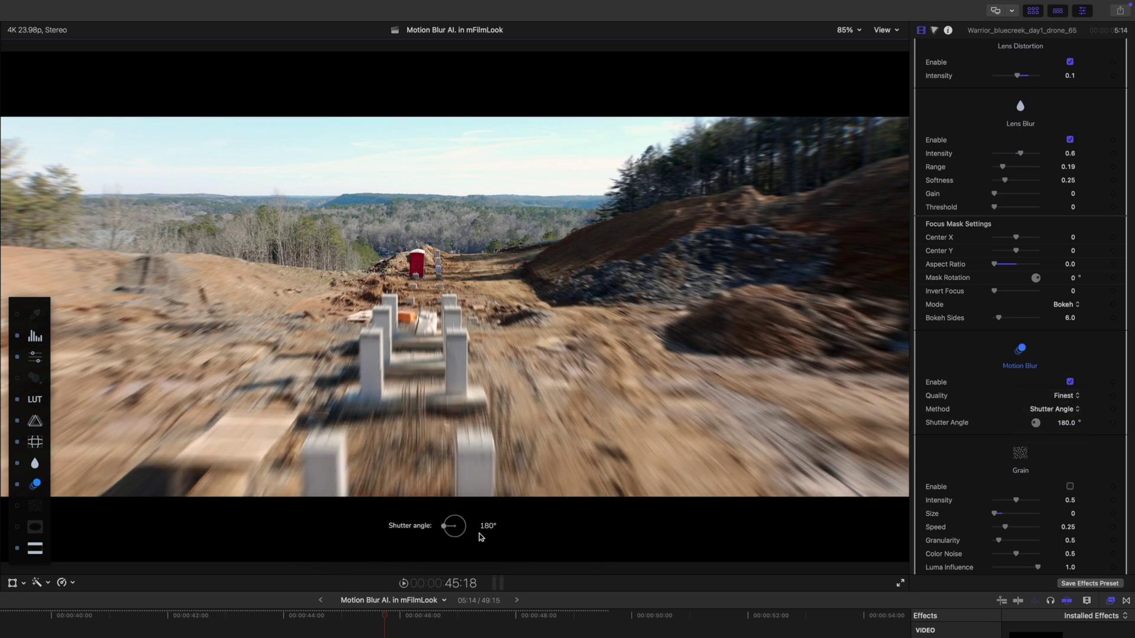
{"action": "mouse_move", "coordinate": [443, 526]}
{"action": "left_mouse_down"}
{"action": "mouse_move", "coordinate": [456, 516]}
{"action": "mouse_move", "coordinate": [443, 541]}
{"action": "left_mouse_up"}
Scrub back through the bluecreek drone clip to review the 180° shutter-angle motion blur.
{"action": "left_click_drag", "start_coordinate": [383, 619], "coordinate": [289, 630]}
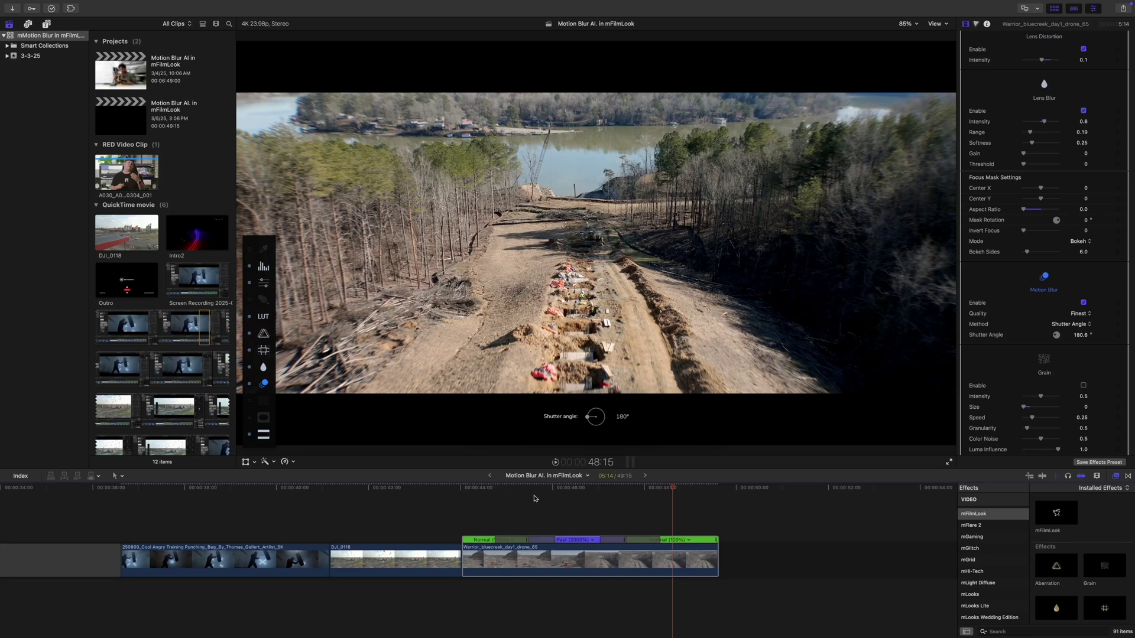
{"action": "left_click", "coordinate": [619, 501]}
{"action": "left_click_drag", "start_coordinate": [619, 501], "coordinate": [672, 513]}
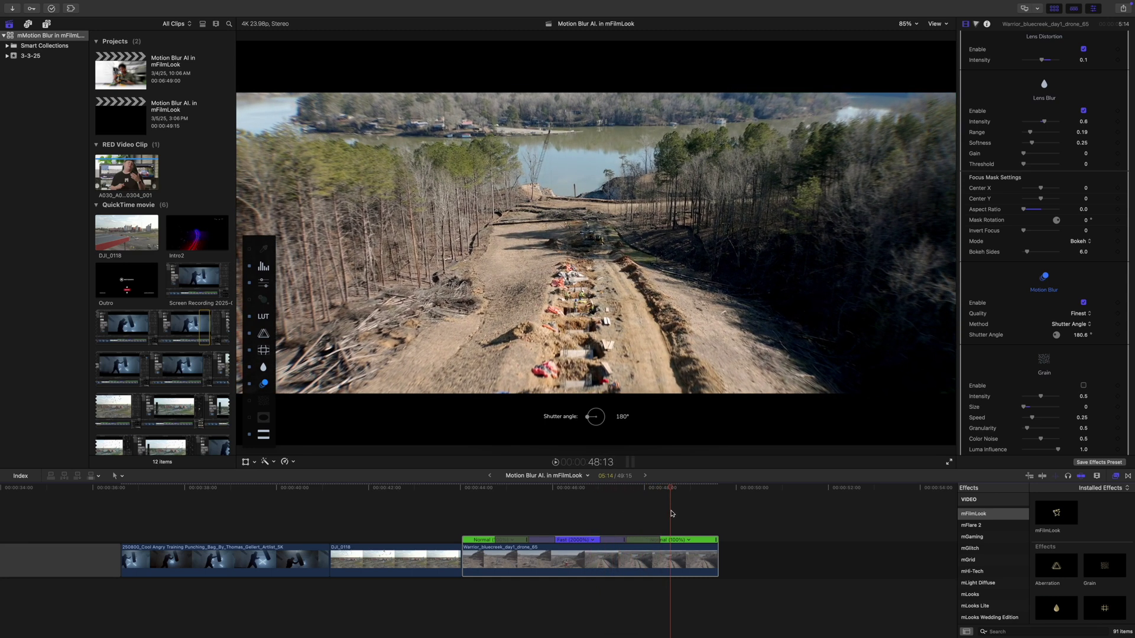